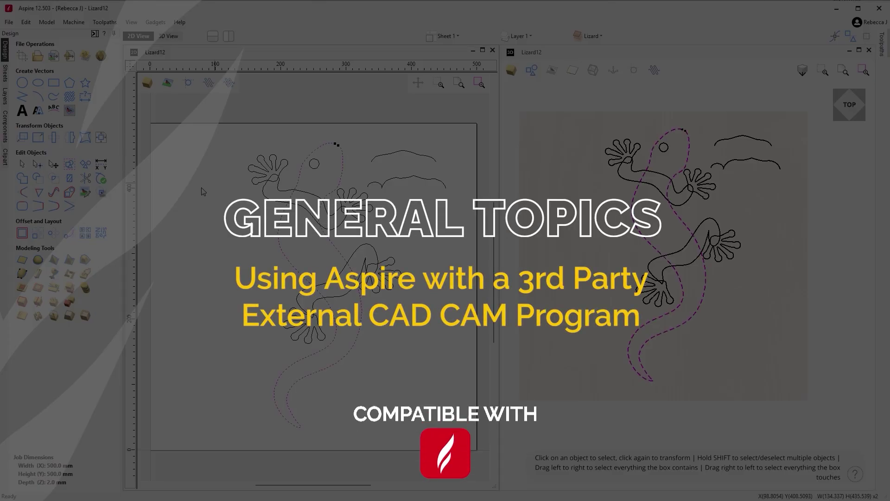
Step: Sweep the two cloud-shaped curves and small arc along the two body rails into a 3D lizard body
click(410, 154)
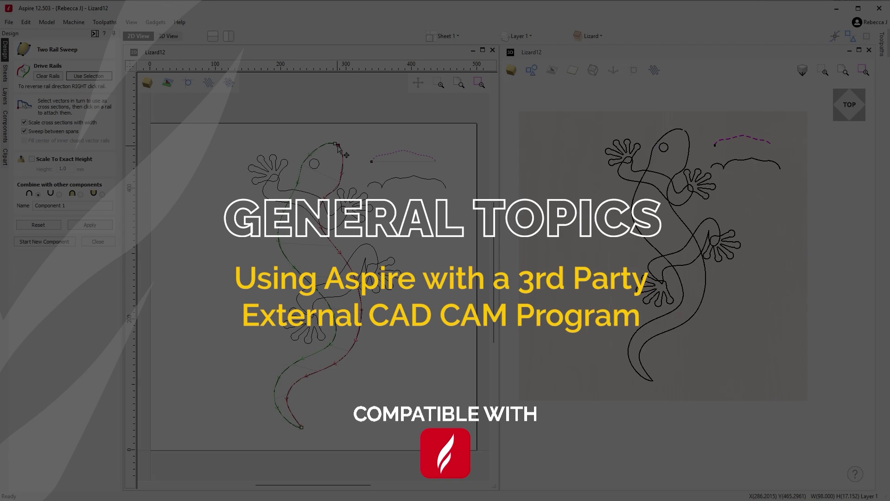
click(396, 180)
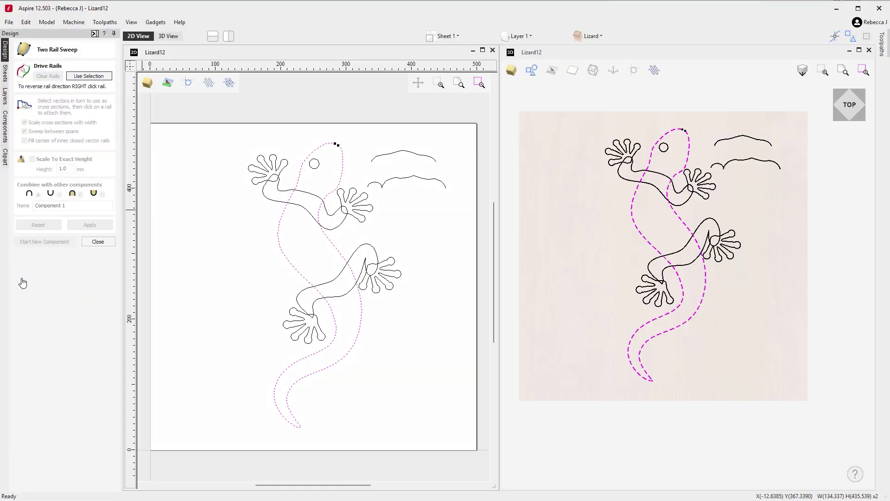
click(88, 76)
click(410, 152)
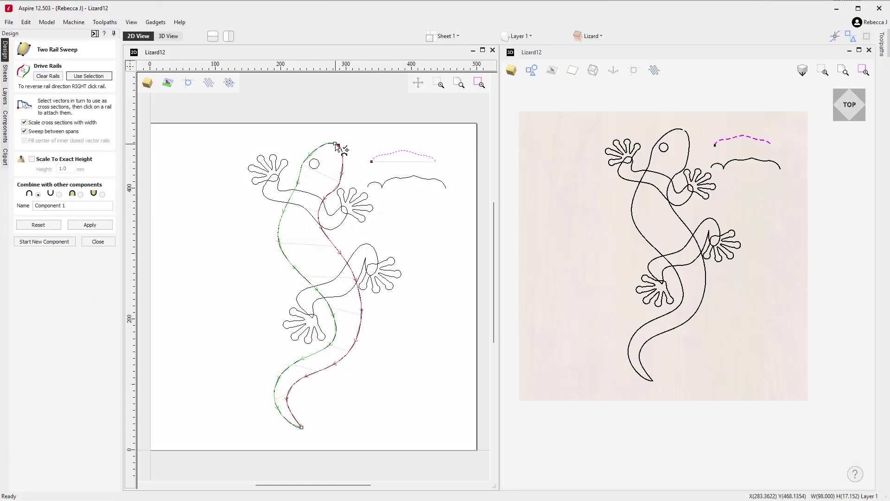
click(396, 179)
click(307, 279)
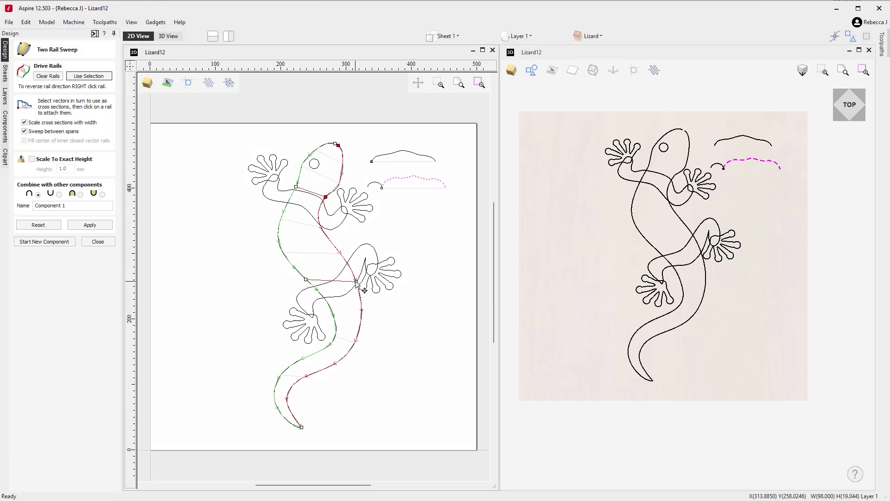
drag(356, 281, 343, 257)
click(349, 355)
click(370, 188)
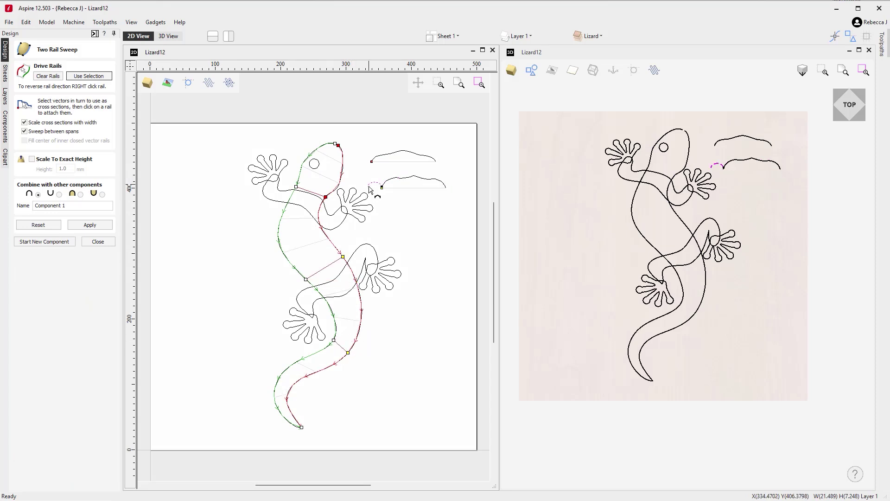
click(80, 194)
click(89, 224)
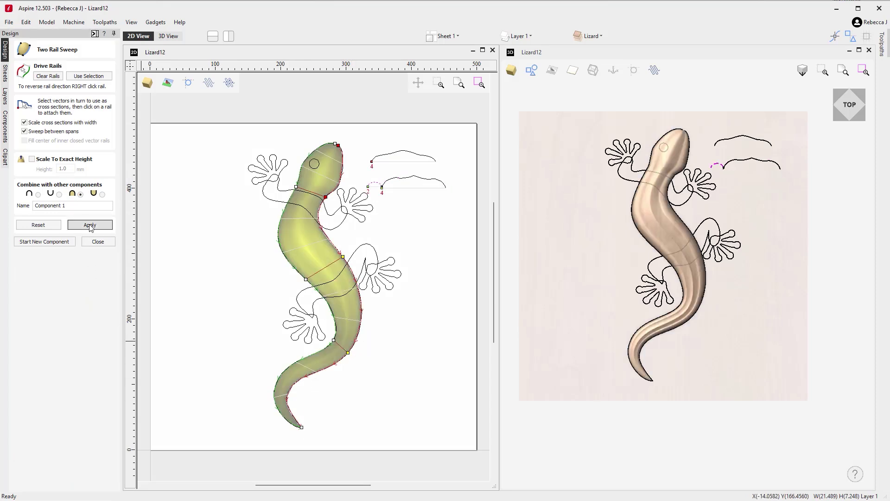
Step: Close the sweep and inspect the lizard body relief in a full-size tilted 3D view
click(98, 241)
key(F3)
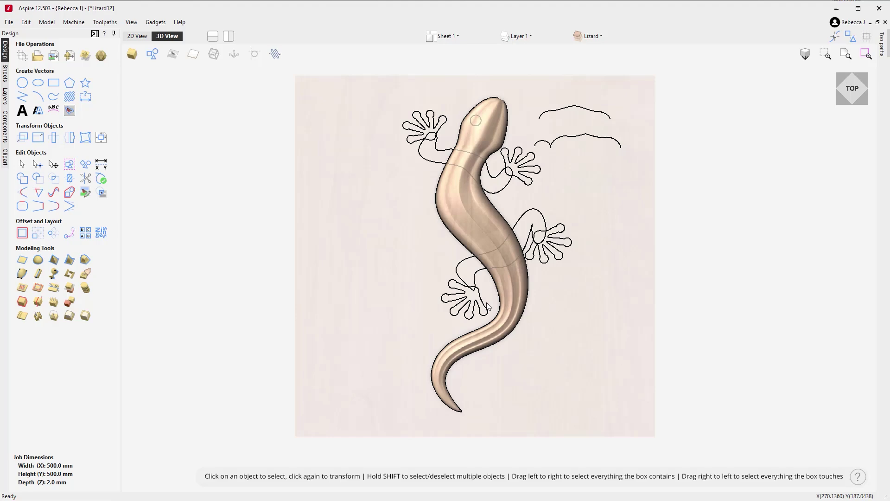
drag(533, 325, 509, 382)
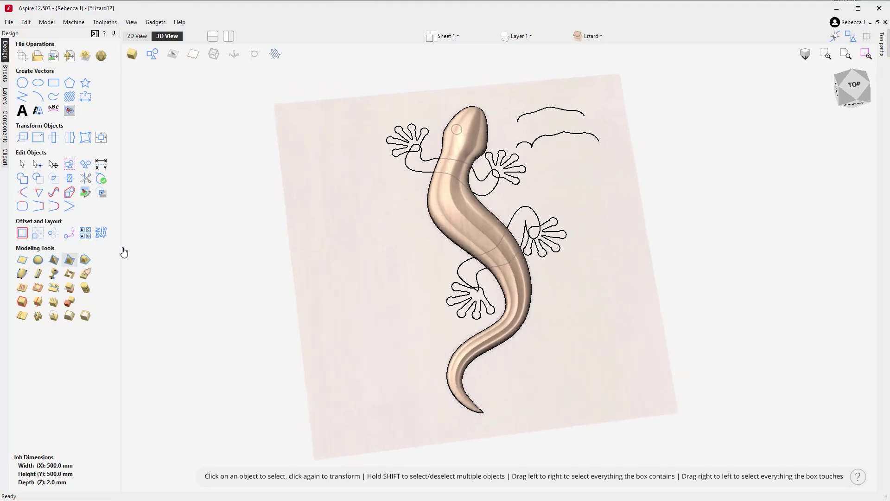
Step: Round the front legs, hind legs and feet into raised 3D shapes, adjusting the foot profiles
click(414, 172)
click(38, 260)
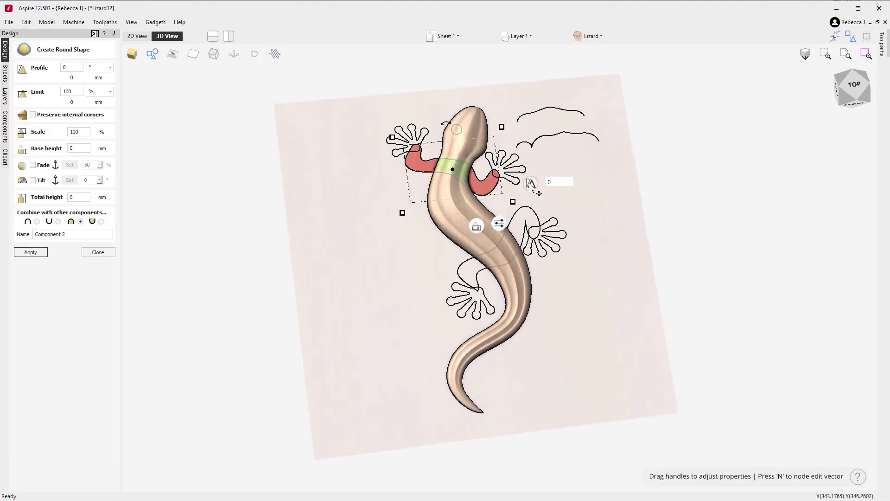
click(543, 222)
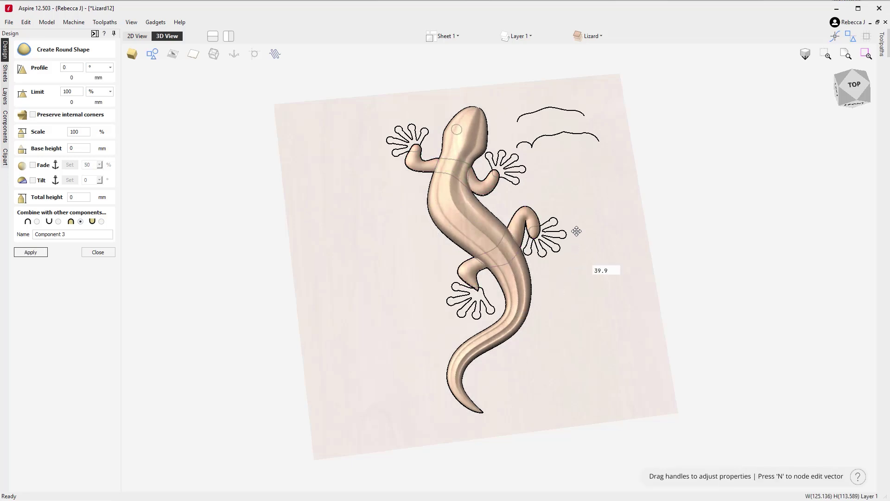
click(566, 235)
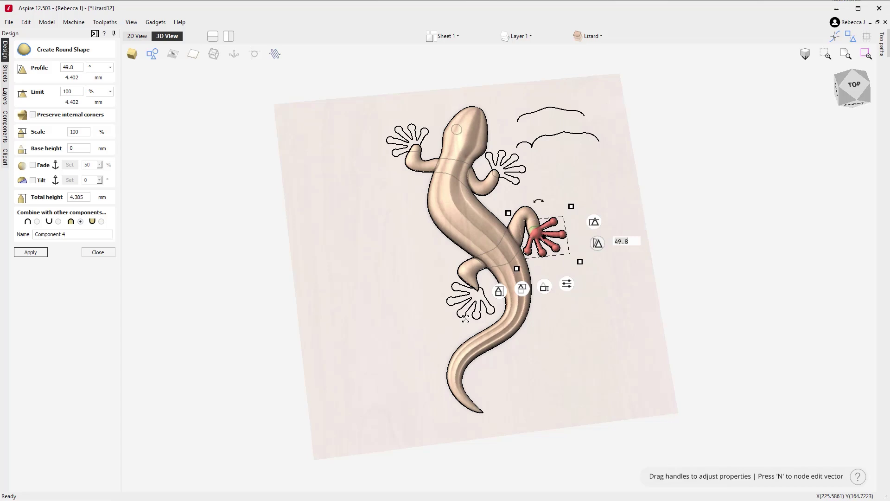
click(486, 299)
drag(524, 306, 527, 291)
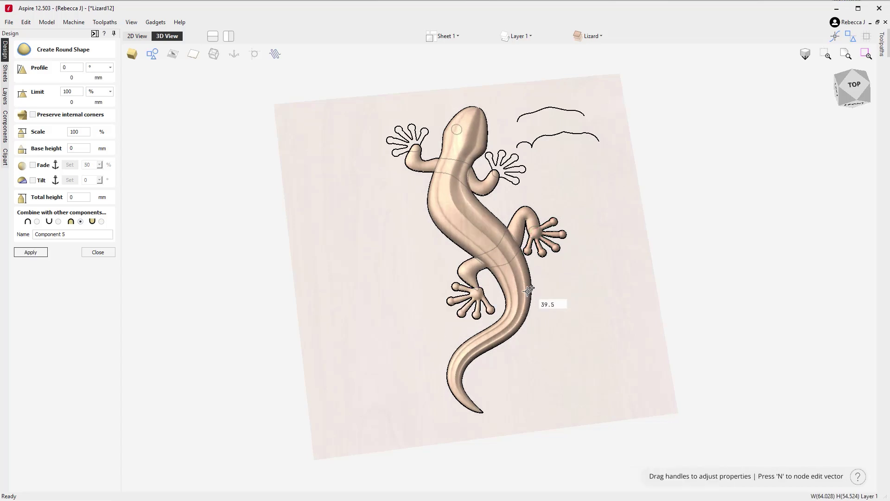
click(466, 148)
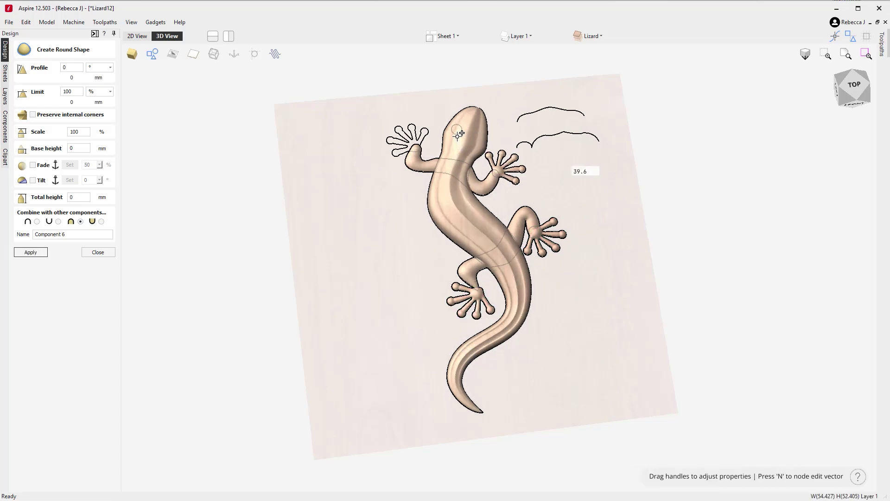
click(460, 130)
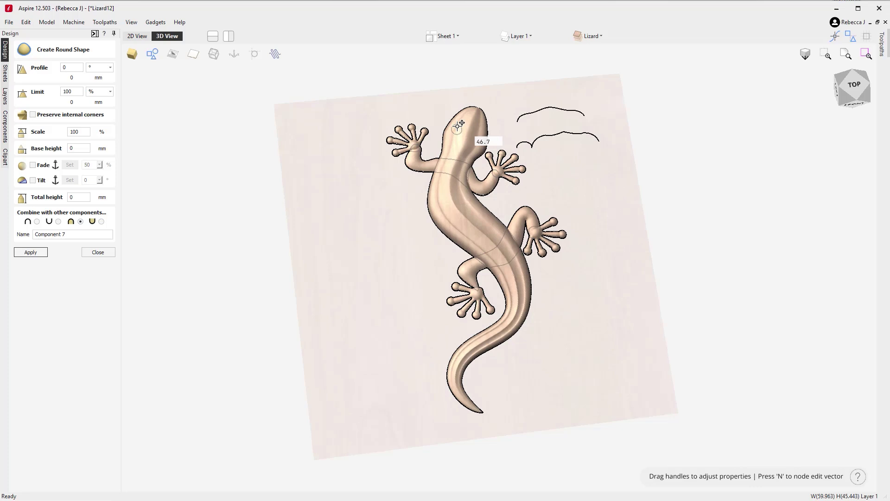
drag(458, 126, 457, 123)
key(Escape)
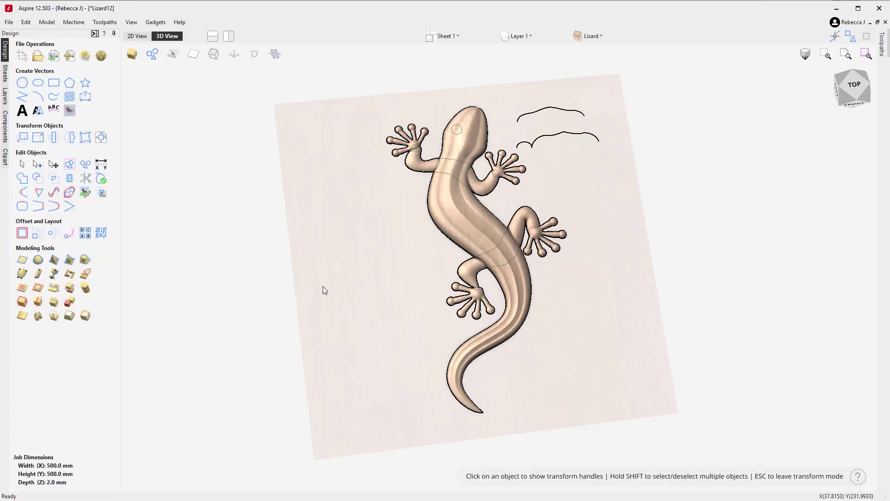
Step: Insert a new Level 1 in the component level tree
click(591, 36)
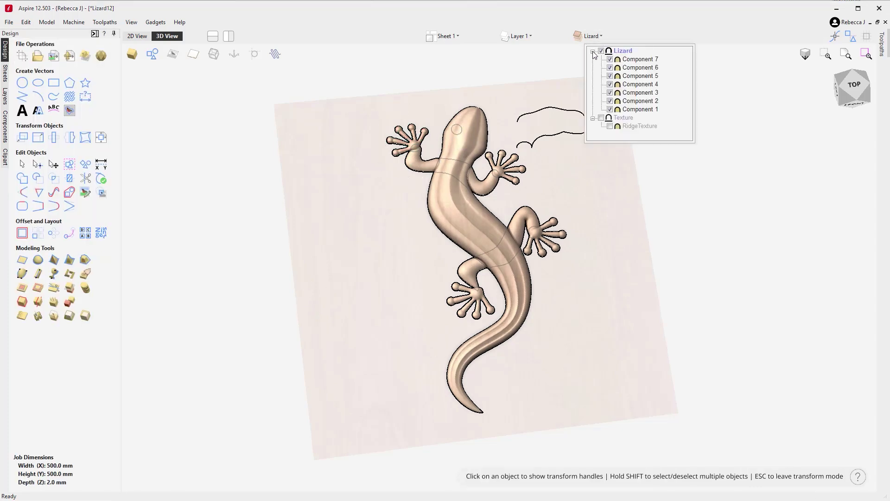
click(593, 52)
right_click(621, 52)
click(661, 119)
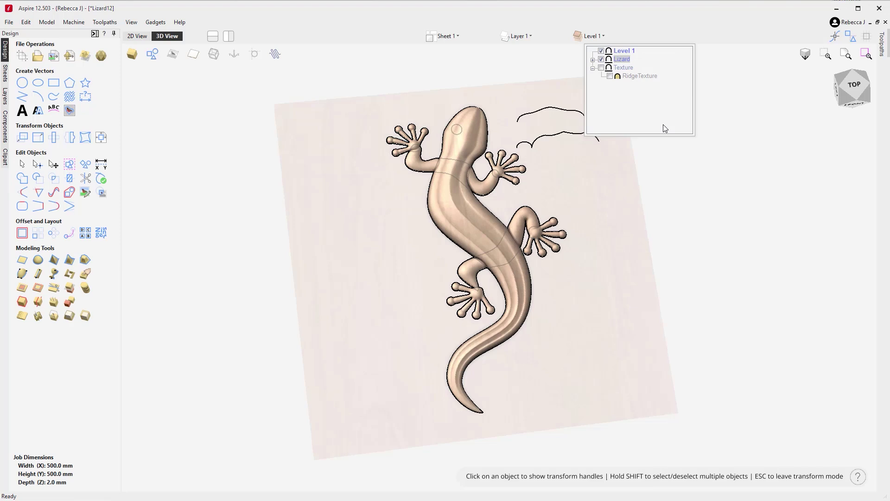
right_click(625, 52)
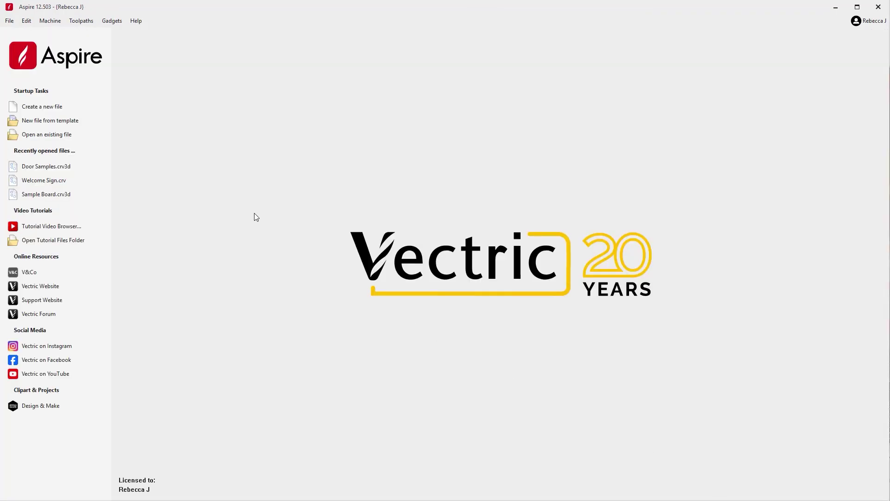
Step: Create a 12 x 12 inch, 1.9099-inch-thick single-sided job and view its blank board in 3D
click(55, 108)
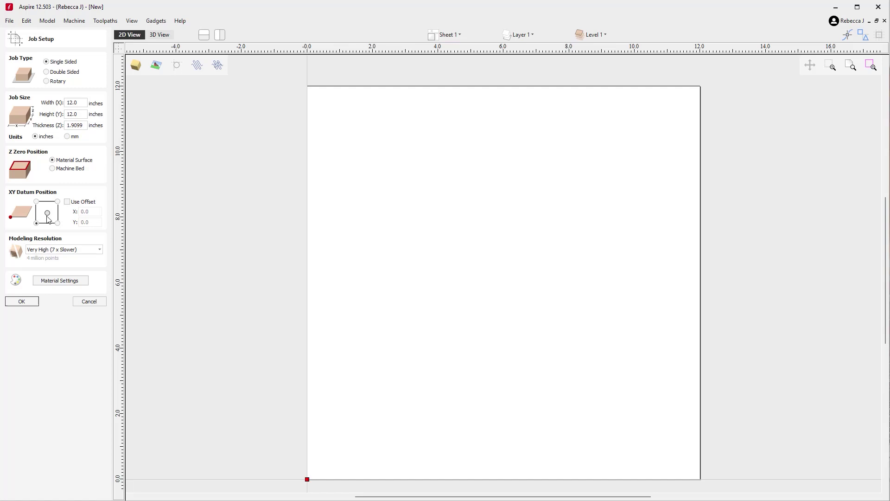
click(23, 302)
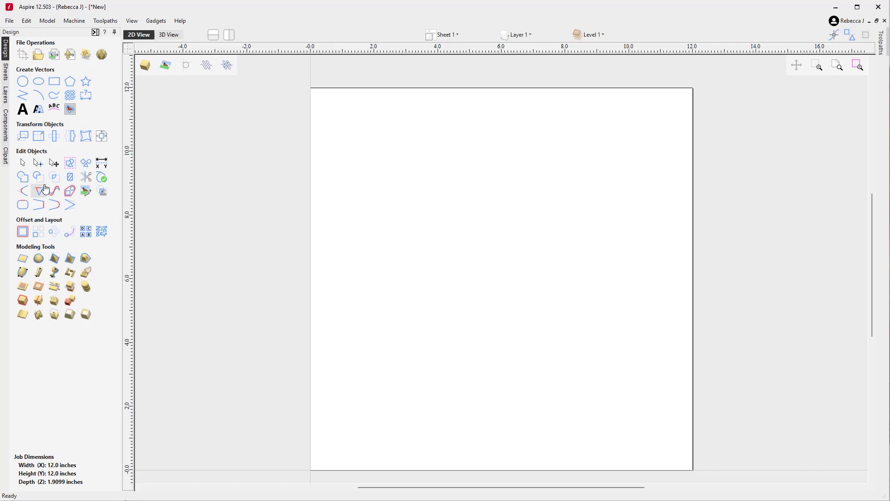
click(163, 38)
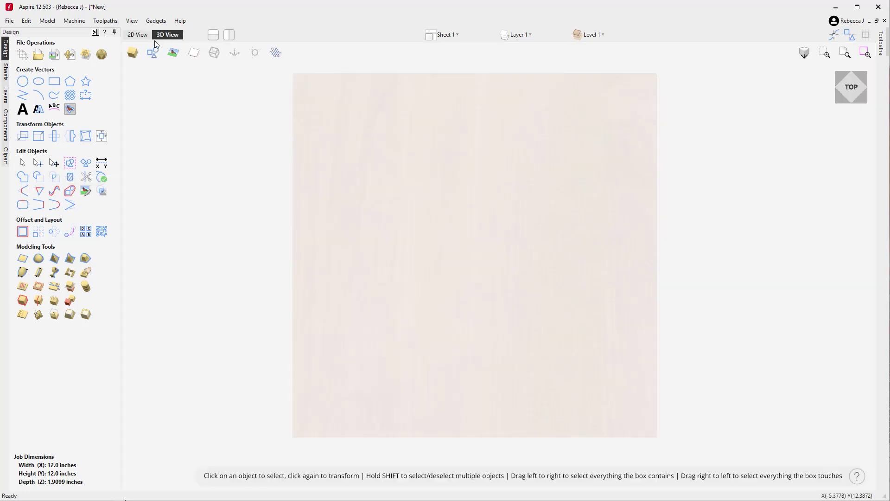
Step: Import the Lizard sketch image onto the board
click(69, 55)
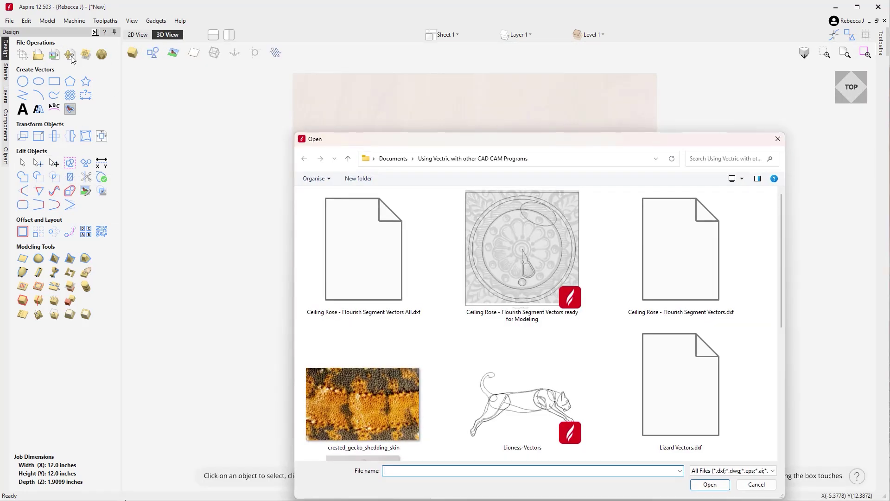
scroll(466, 328, down, 5)
click(374, 296)
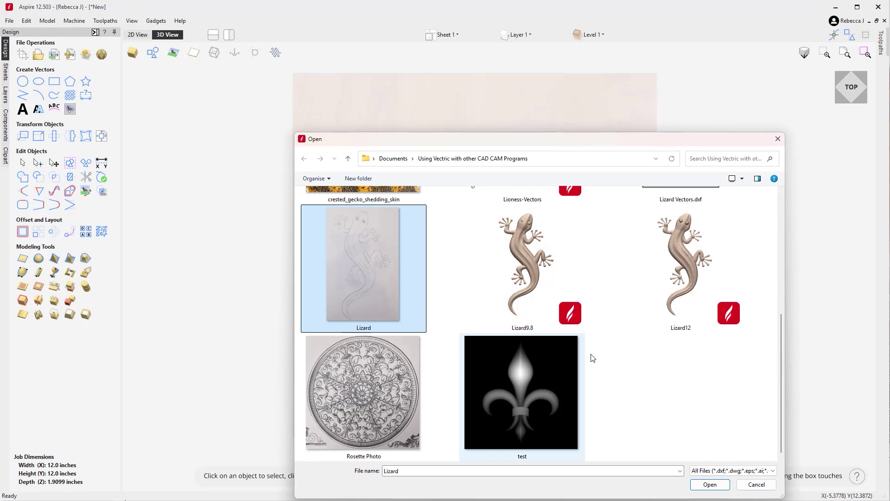
click(709, 484)
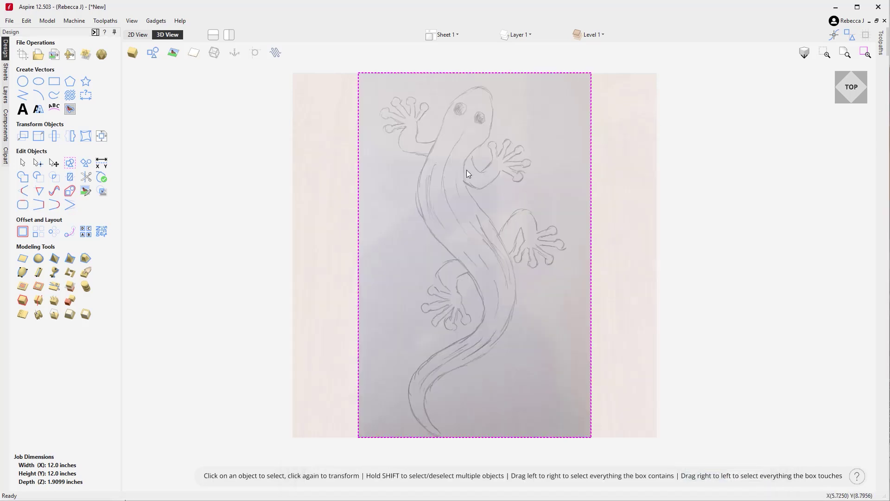
Step: Draw a 0.2 circle over the lizard's left eye
click(23, 81)
scroll(459, 103, up, 3)
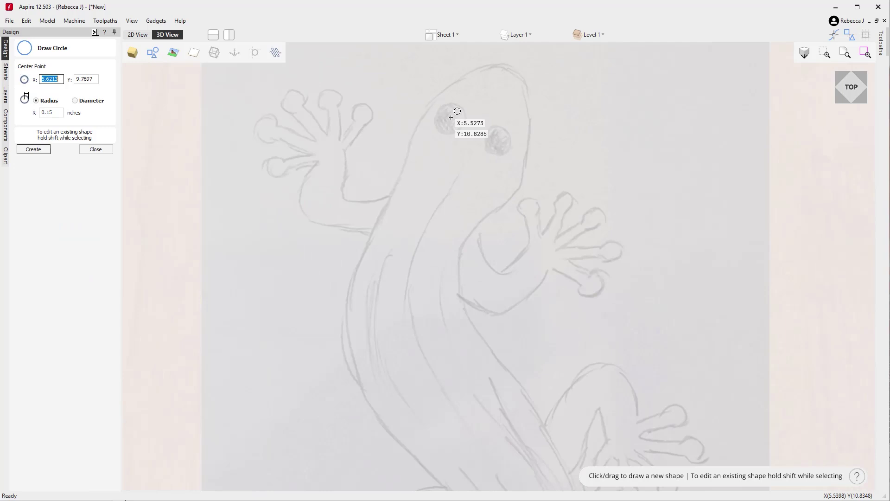
drag(448, 118, 459, 128)
text(0.2)
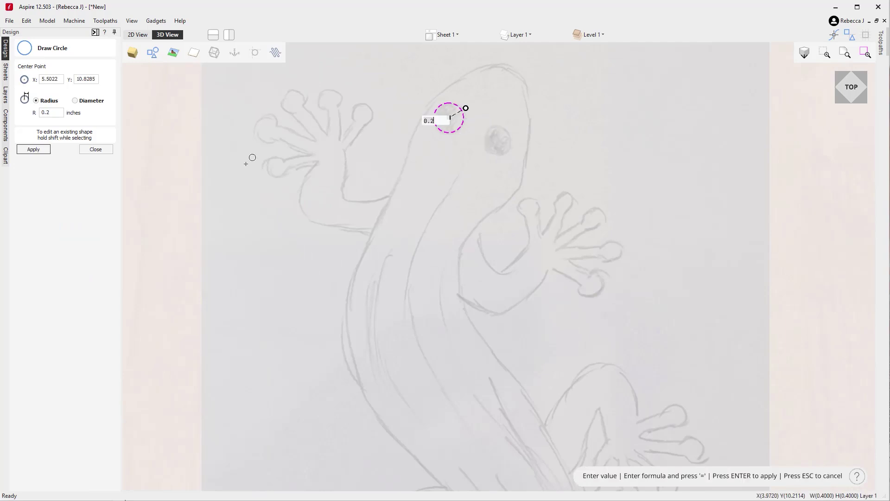
click(97, 149)
Step: Trace a freehand curve from the head down the spine to the tail, then delete it
scroll(408, 200, down, 3)
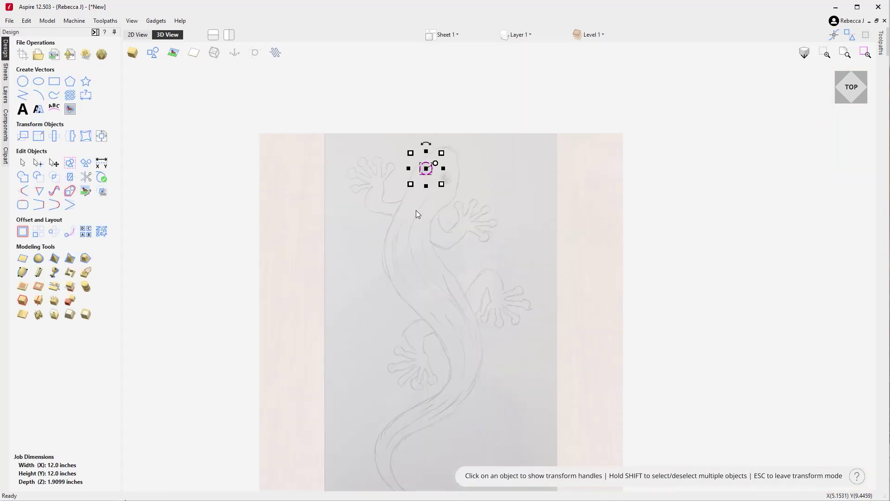
middle_drag(416, 330, 423, 285)
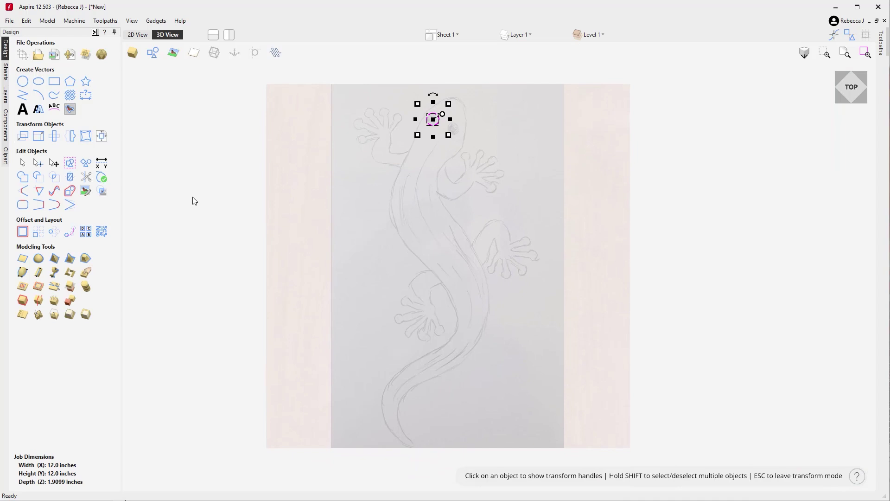
click(61, 94)
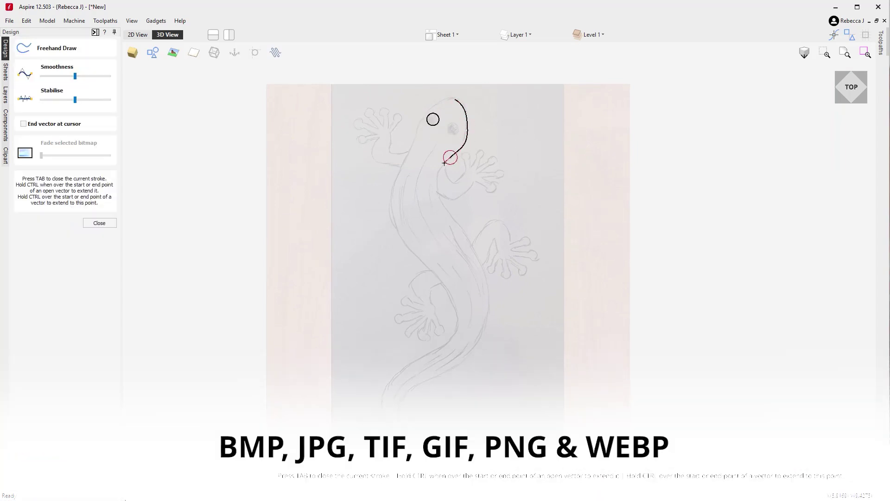
drag(457, 224, 486, 291)
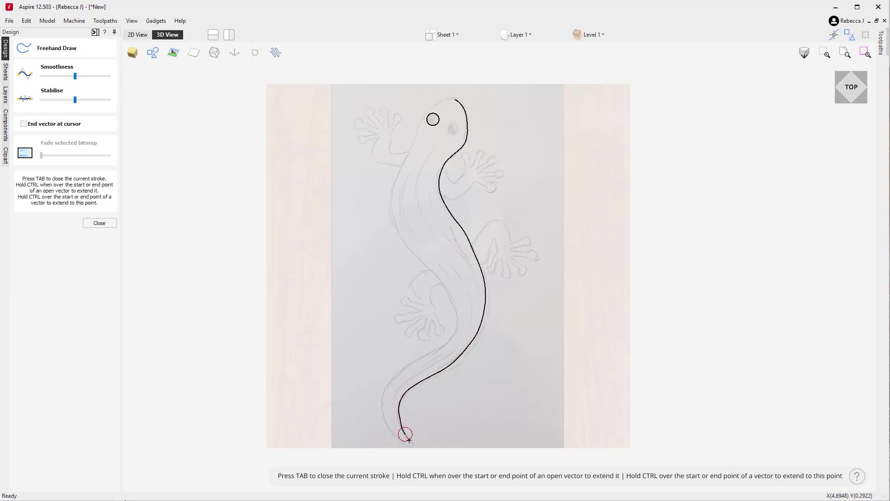
drag(412, 441, 412, 442)
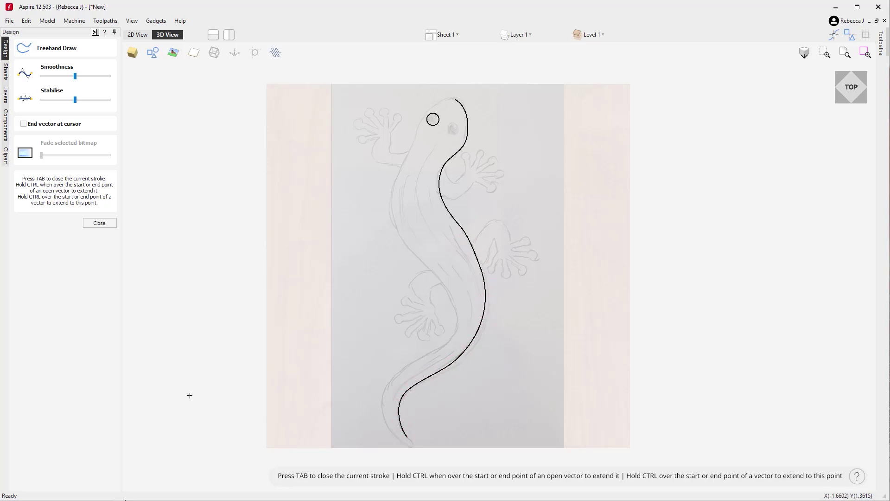
click(100, 223)
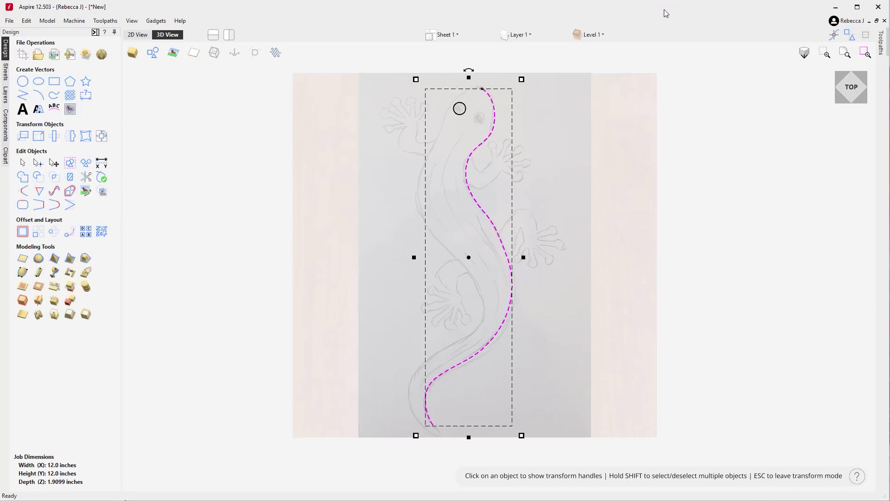
key(Delete)
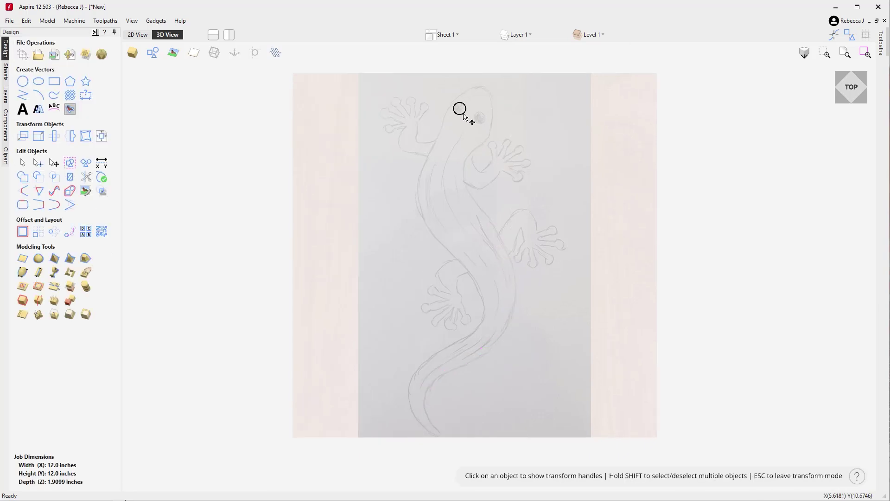
Step: Delete the eye circle and the lizard sketch image
click(464, 114)
key(Delete)
click(465, 132)
key(Delete)
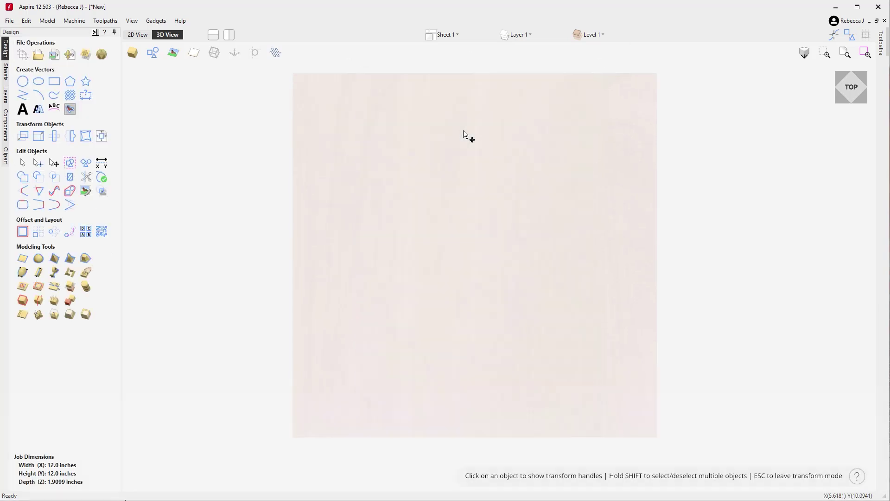
Step: Import Lizard Vectors.dxf from the drawing files
click(55, 58)
click(619, 416)
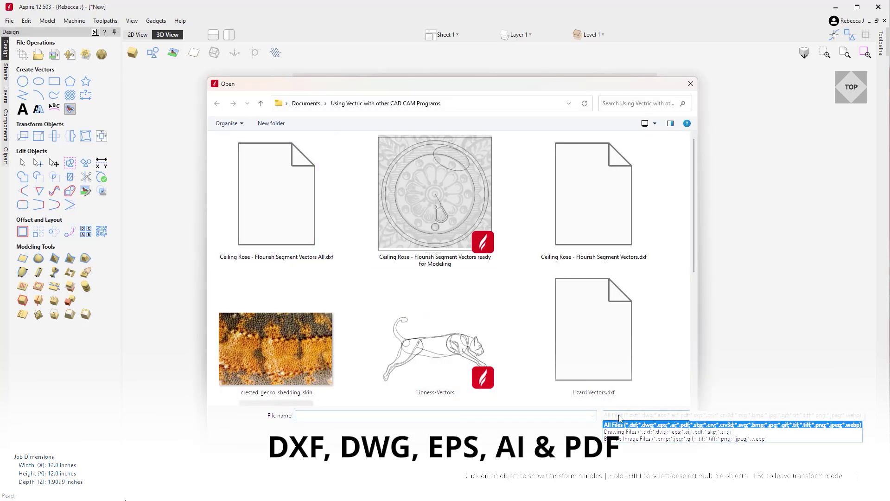
click(634, 432)
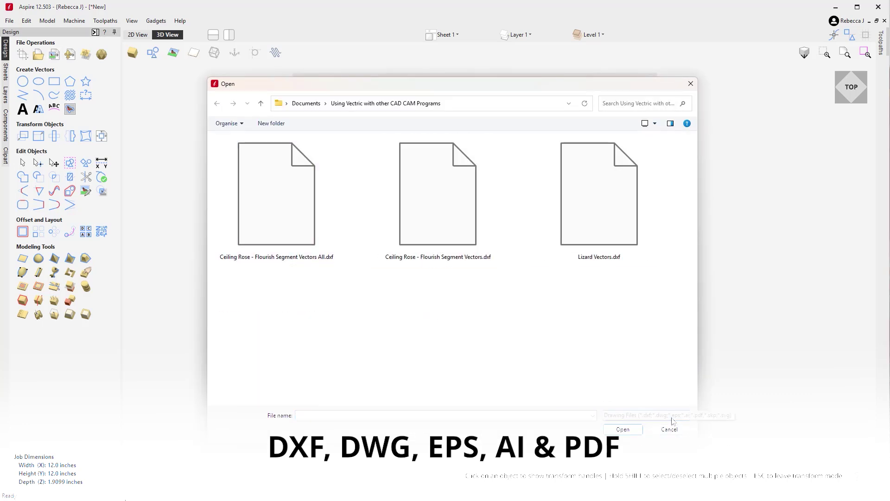
click(613, 238)
click(621, 429)
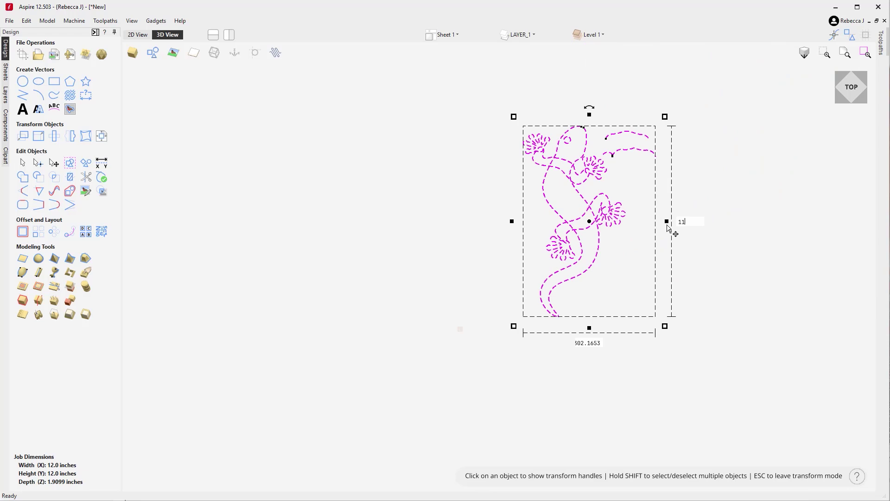
Step: Scale the lizard vectors to 11 tall, centre them on the job, and fit the view
key(Return)
scroll(492, 336, up, 5)
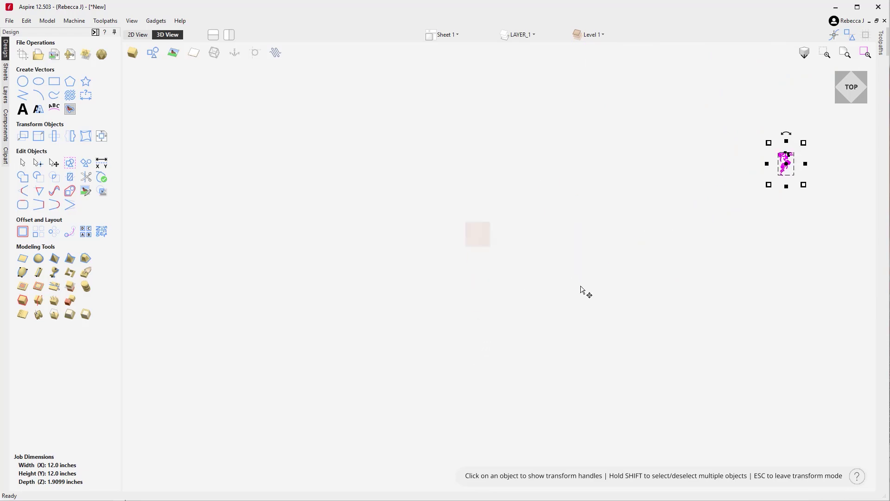
key(F9)
scroll(477, 242, up, 2)
double_click(546, 298)
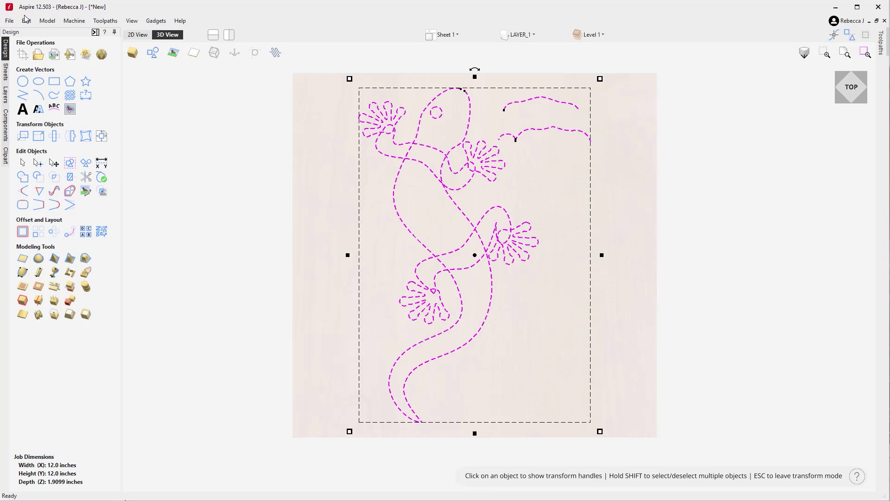
click(9, 20)
mouse_move(60, 157)
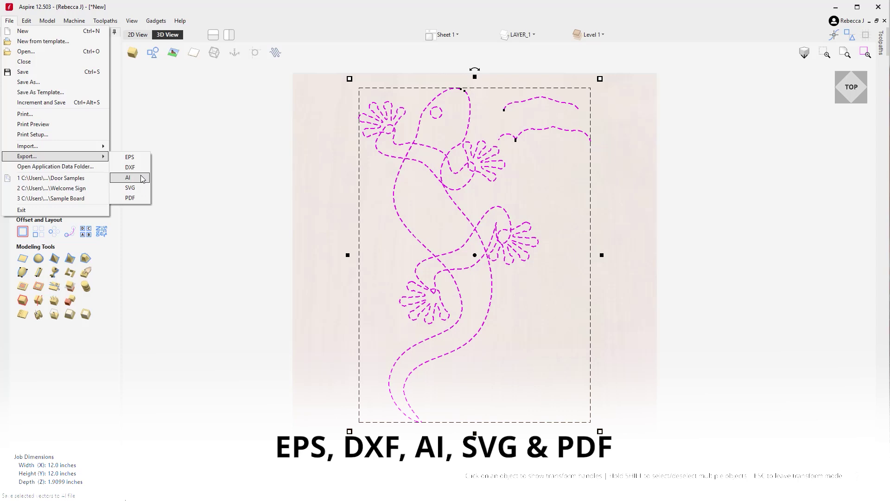
Step: Export the lizard vectors as a Lizard EPS file, then deselect them
click(141, 161)
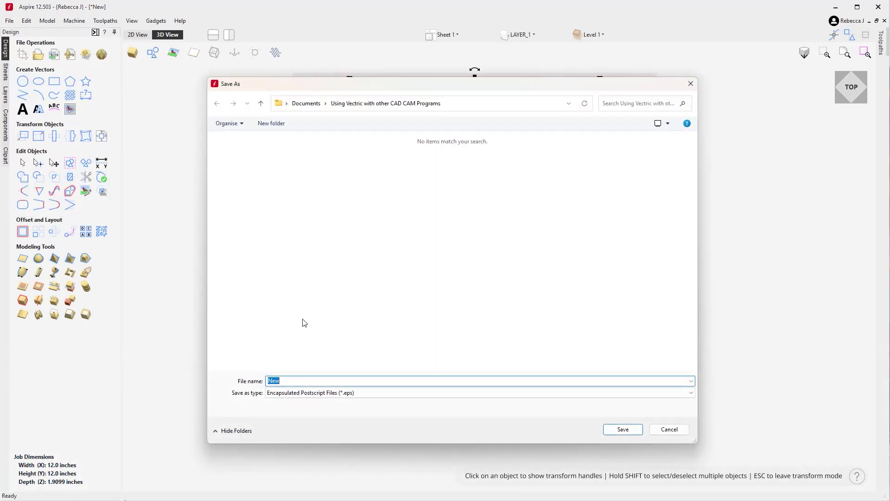
text(Lizard)
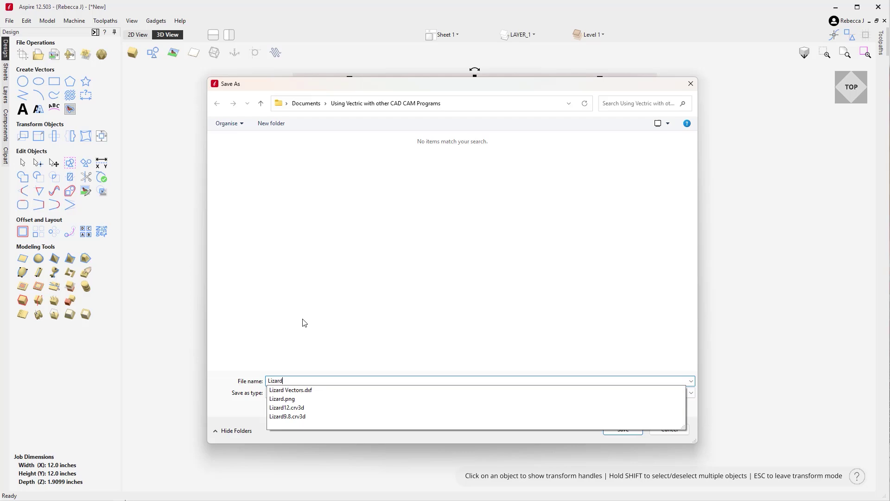
key(Return)
click(304, 323)
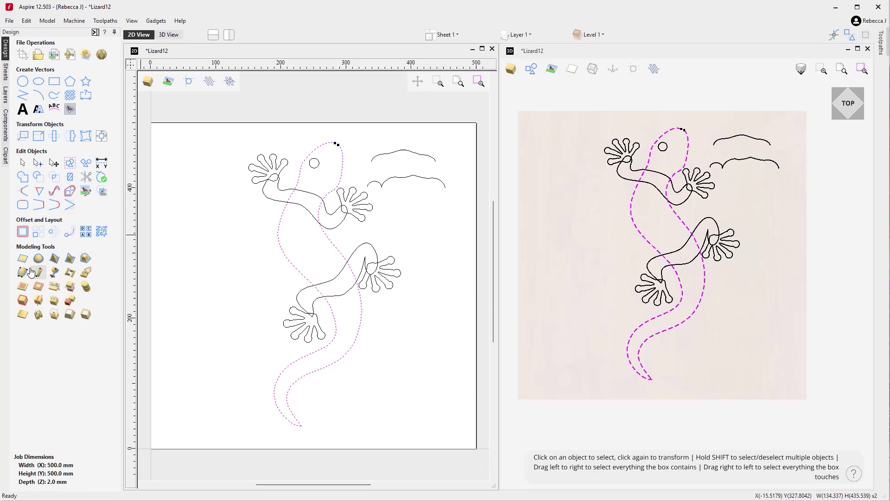
Step: Set the two spine curves as sweep rails and attach cross sections at head, neck, body and tail
click(22, 273)
click(82, 77)
click(376, 156)
scroll(324, 145, up, 2)
click(344, 142)
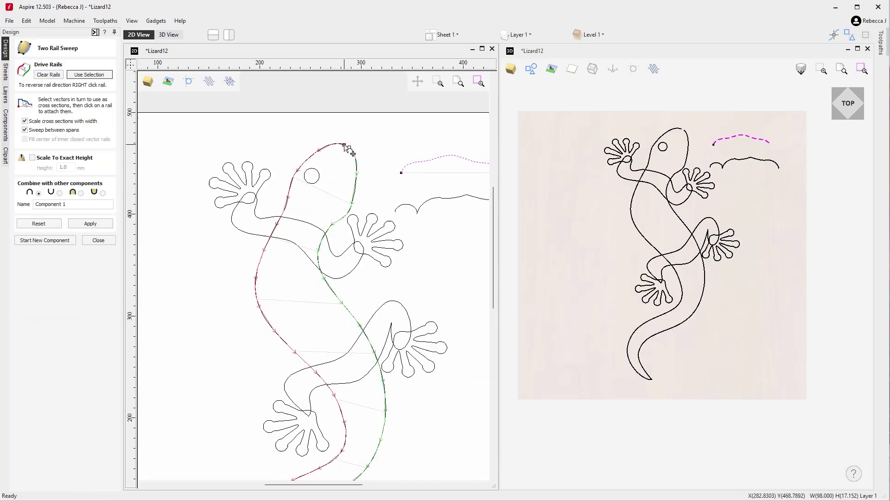
scroll(342, 147, down, 2)
click(304, 188)
click(402, 179)
click(312, 277)
drag(367, 288, 351, 256)
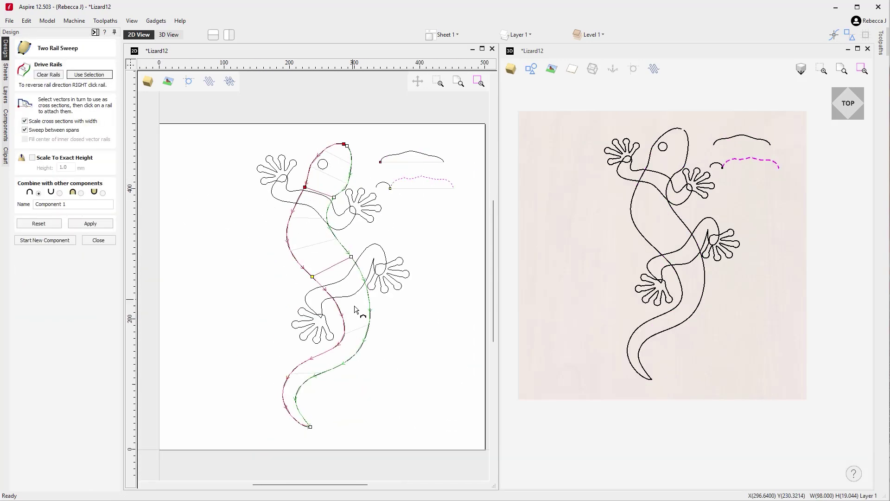
click(383, 185)
click(308, 380)
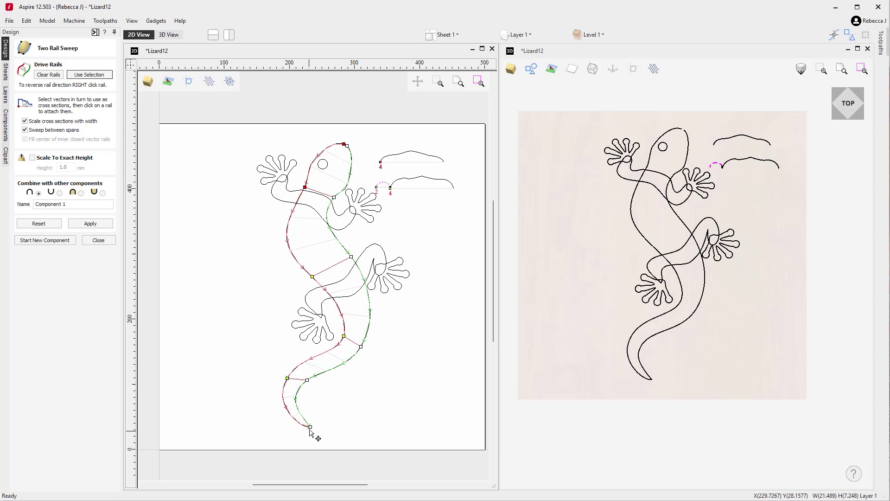
Step: Name the sweep component Body and compute it
click(87, 204)
text(Body)
key(Return)
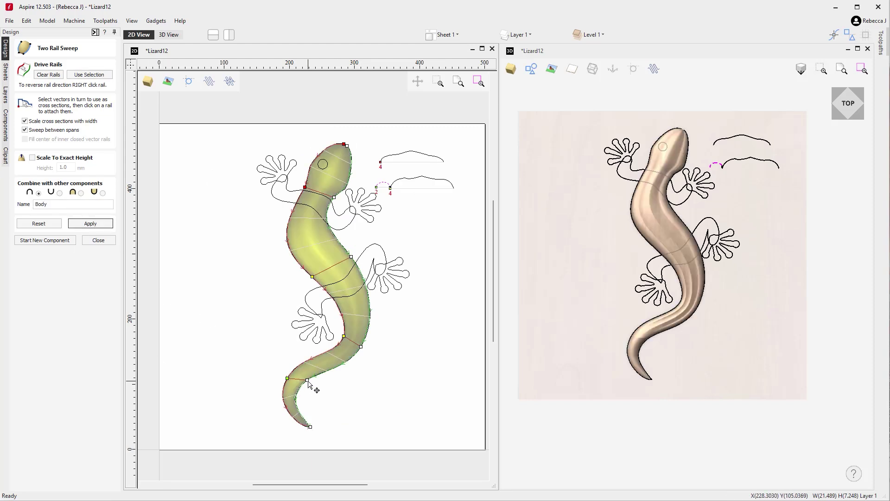
click(98, 241)
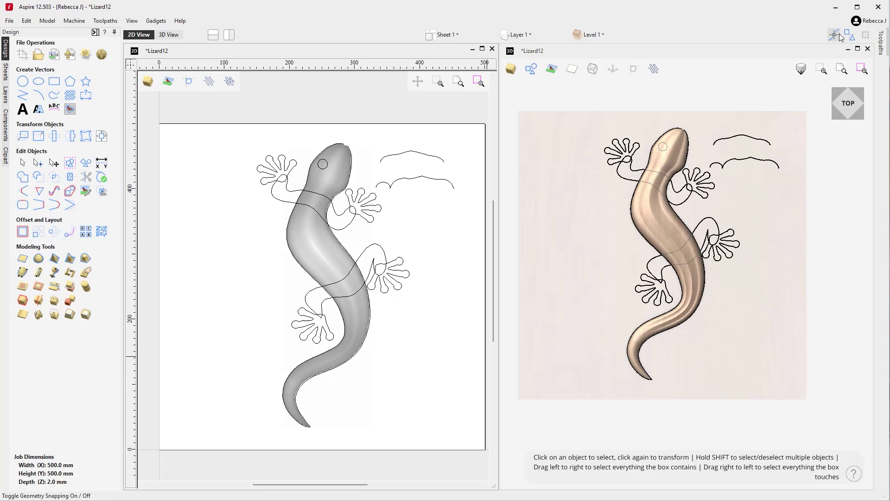
Step: Round the front arms and both front feet into raised relief in a tilted 3D view
key(F3)
drag(605, 374, 488, 177)
scroll(489, 177, up, 3)
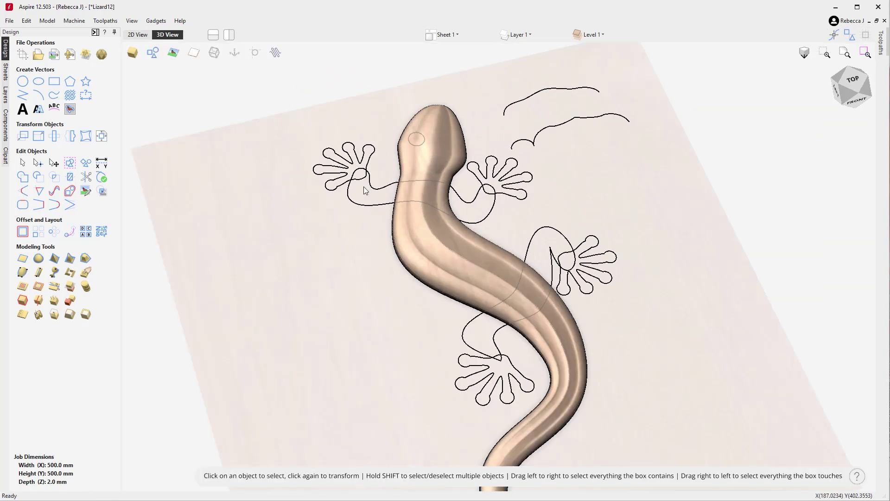
click(368, 187)
click(38, 259)
drag(528, 197, 533, 187)
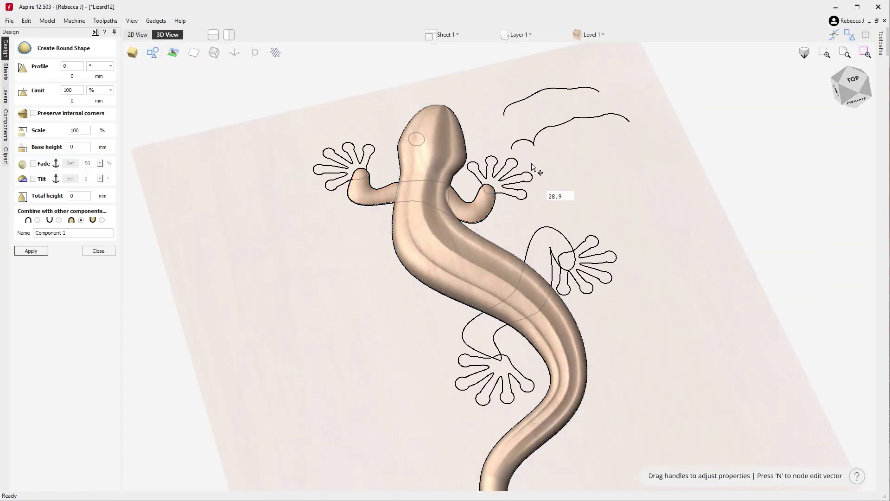
click(528, 176)
click(370, 153)
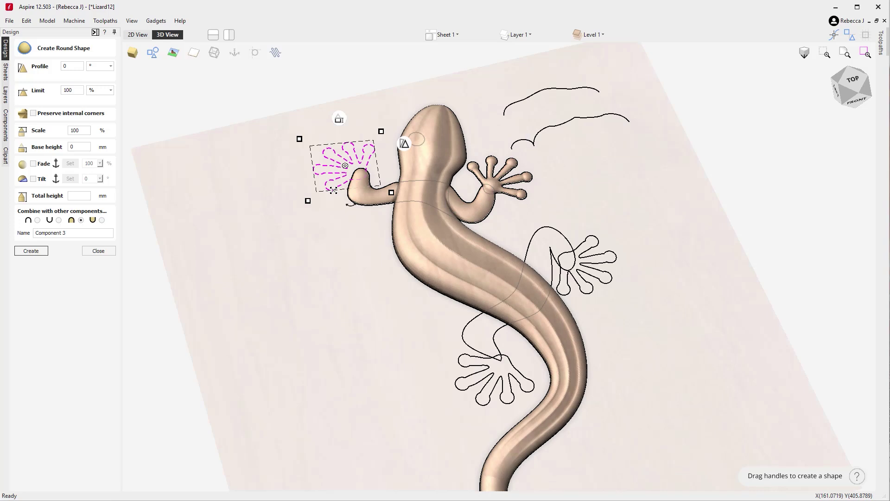
drag(406, 141, 401, 109)
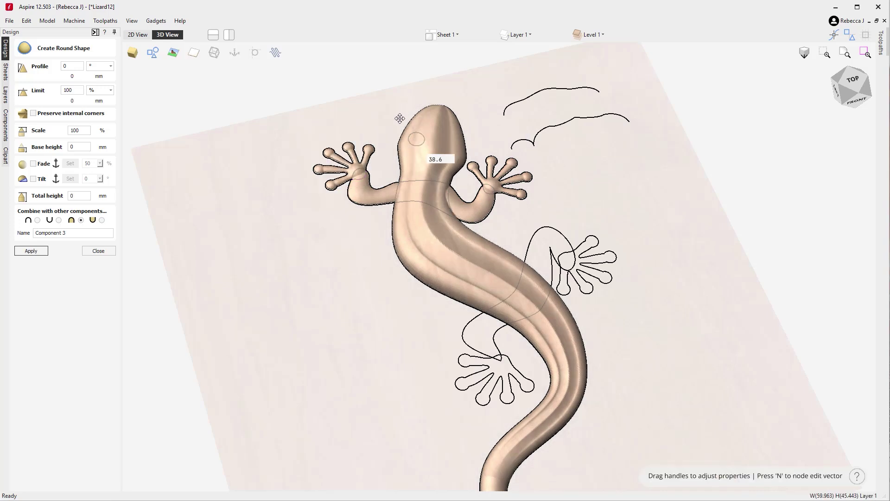
Step: Round the back legs and both back feet into raised relief
click(564, 240)
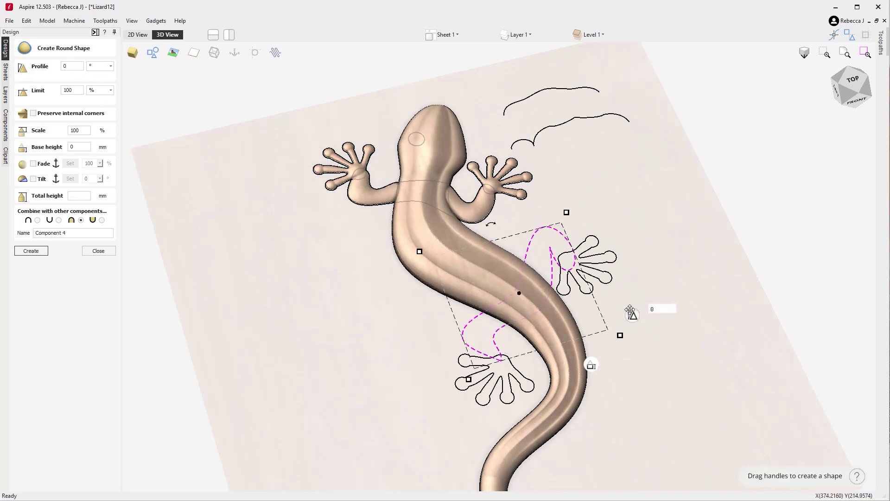
click(599, 243)
drag(529, 303, 526, 267)
click(510, 398)
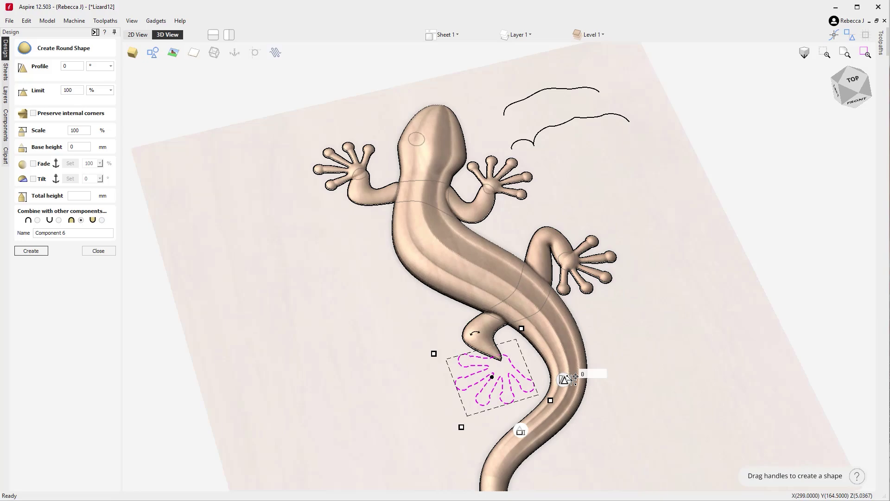
drag(572, 380, 569, 338)
key(Escape)
mouse_move(622, 321)
mouse_down()
mouse_move(592, 388)
mouse_move(455, 313)
mouse_move(689, 337)
mouse_move(692, 361)
mouse_move(695, 352)
mouse_up()
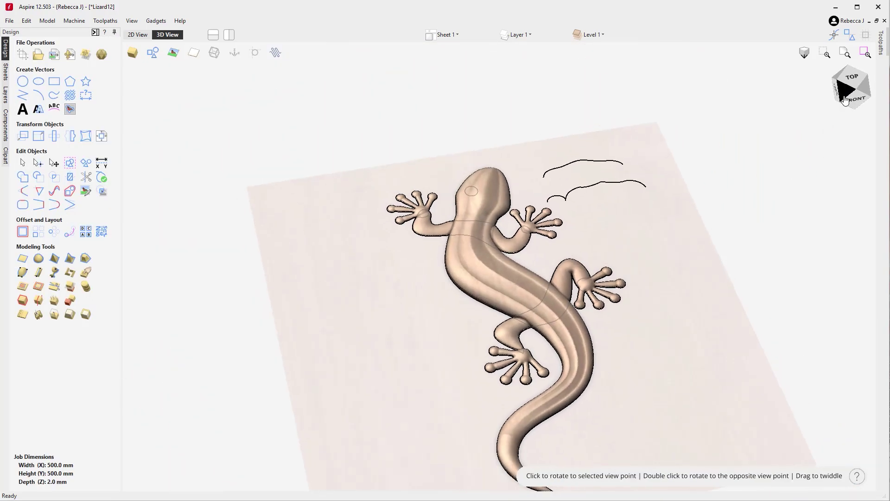
Step: Raise round domes over both eye circles and view the board at an angle
click(845, 101)
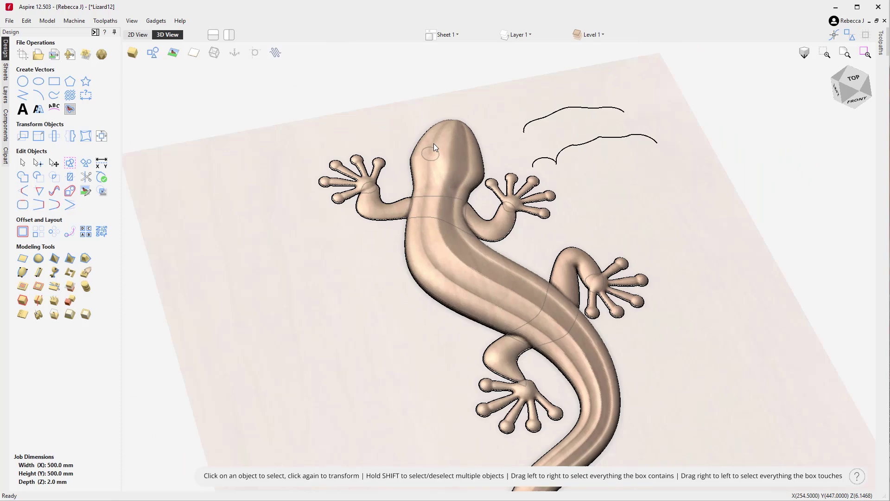
scroll(434, 148, up, 2)
click(38, 259)
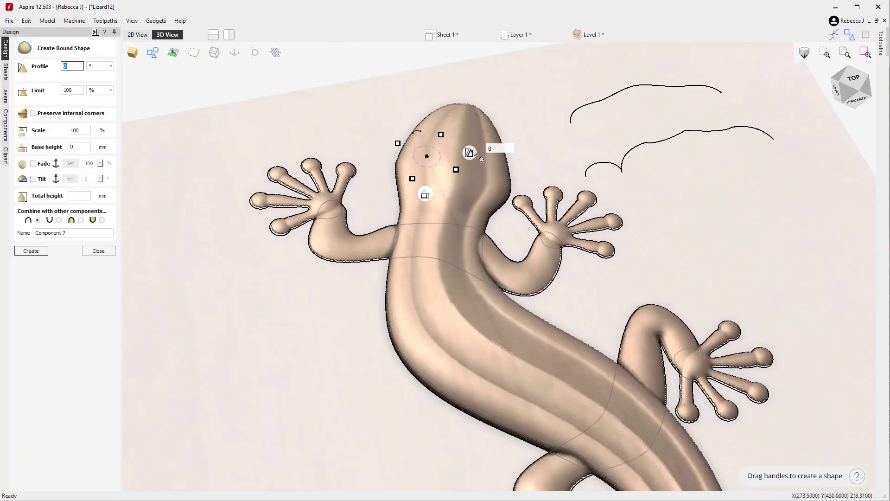
drag(469, 148, 477, 133)
drag(683, 271, 635, 373)
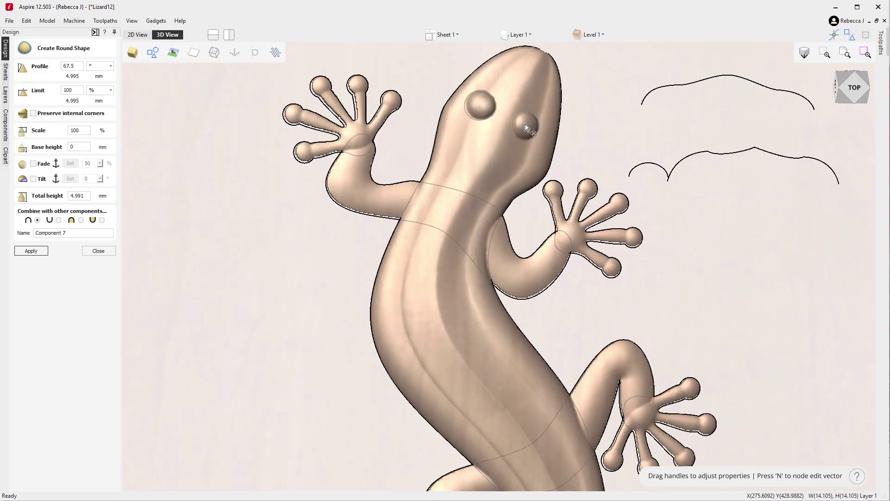
click(333, 211)
click(839, 101)
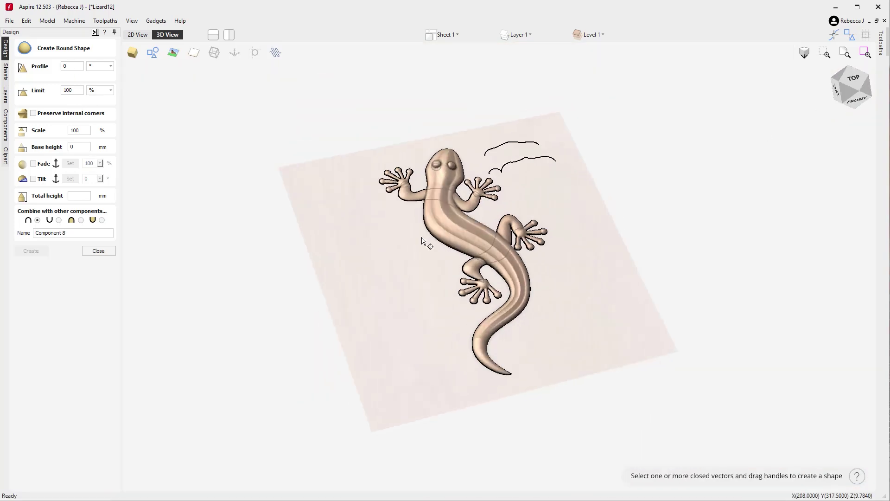
Step: Insert Level 2, copy the visible lizard into one component there, and hide Level 1
click(99, 250)
click(594, 34)
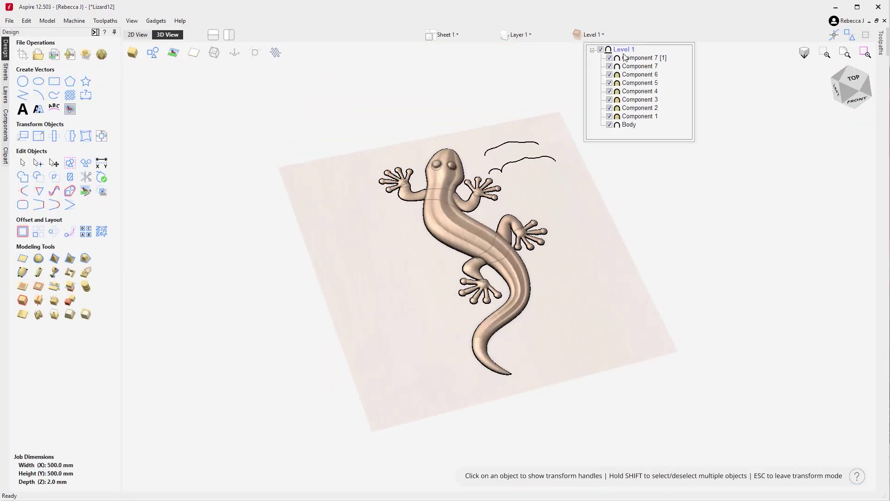
right_click(624, 50)
click(663, 122)
click(70, 300)
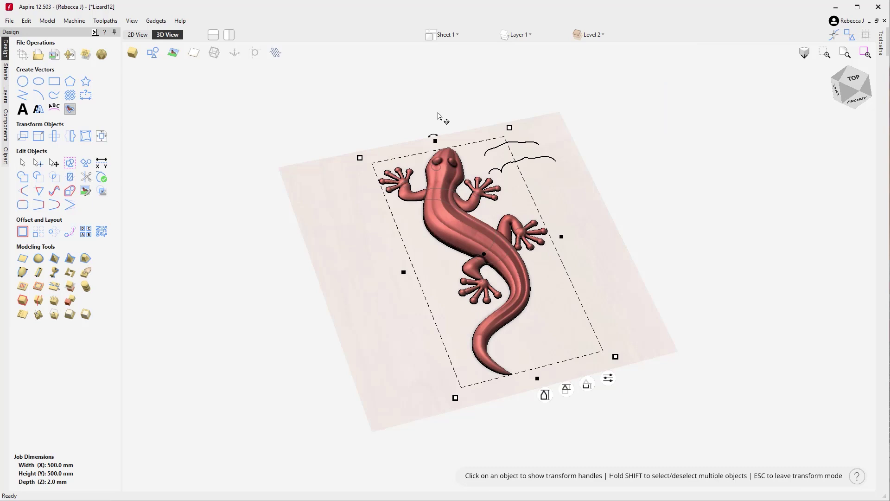
click(593, 34)
click(601, 66)
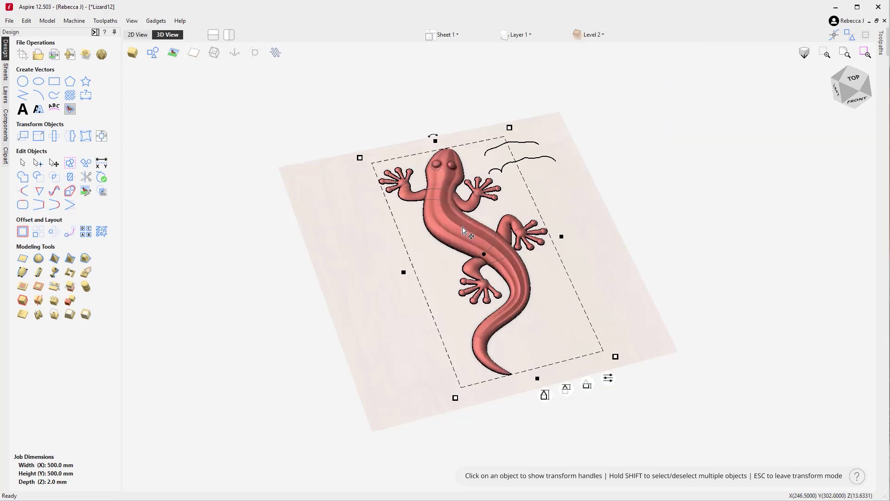
Step: Apply a light Smooth Components pass to the copied lizard
scroll(462, 228, up, 3)
click(22, 314)
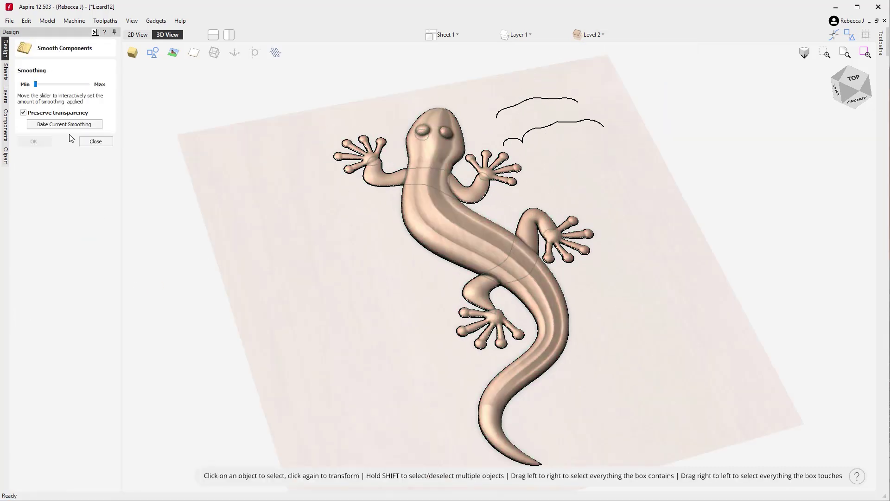
drag(62, 87, 48, 88)
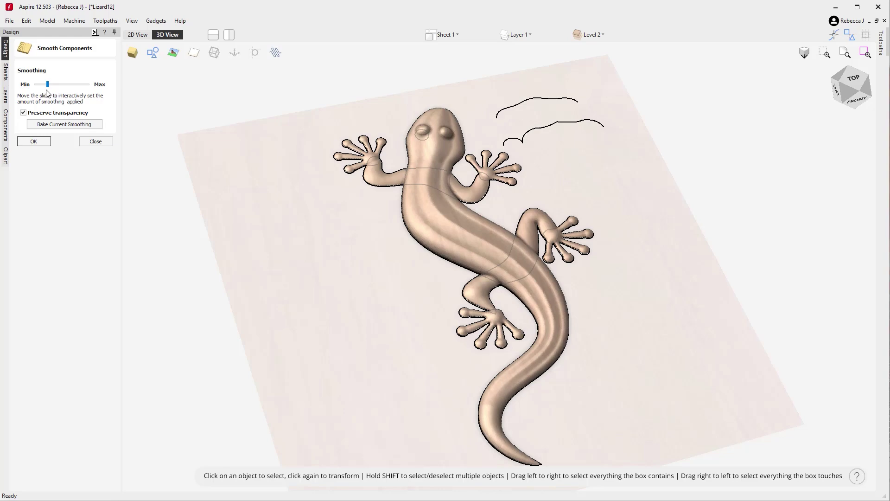
click(34, 141)
Step: Sculpt smooth joins at the front hand, right arm, right leg, body and tail-to-hip
click(94, 271)
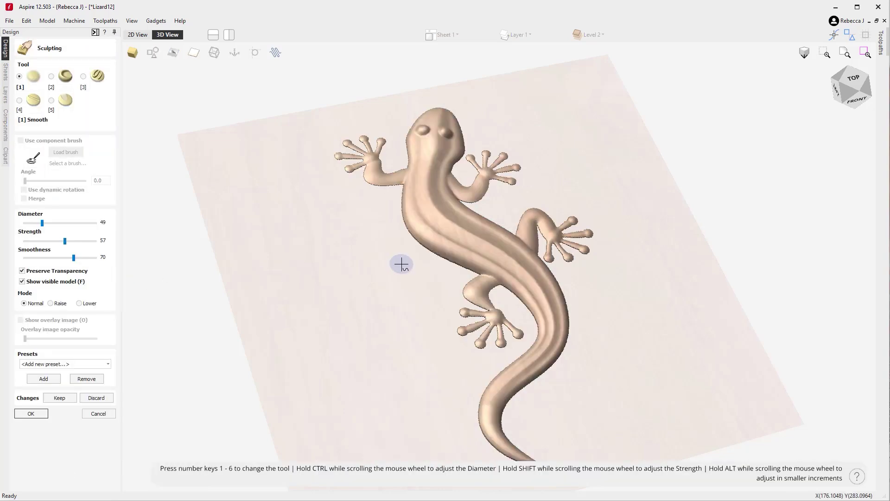
scroll(308, 141, up, 3)
drag(389, 159, 402, 173)
drag(576, 194, 569, 191)
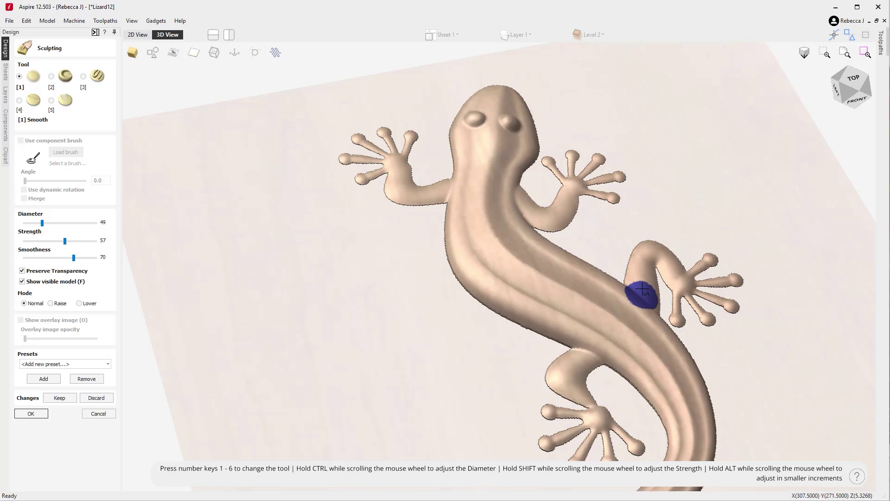
drag(641, 291, 675, 274)
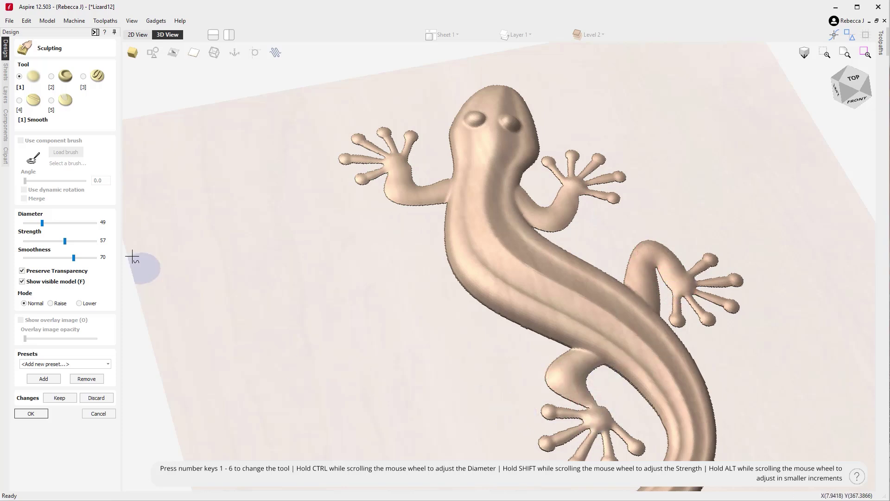
click(854, 78)
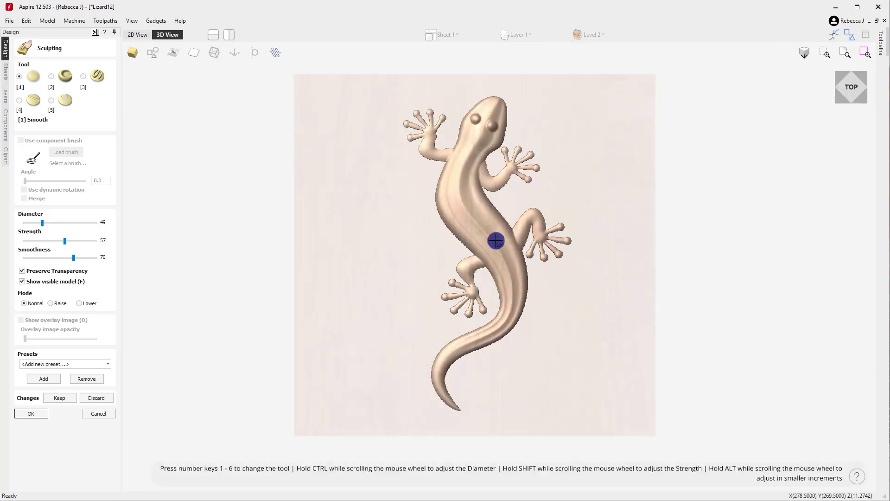
mouse_move(496, 241)
mouse_down()
mouse_move(501, 252)
mouse_move(463, 166)
mouse_move(470, 200)
mouse_up()
mouse_move(508, 313)
mouse_down()
mouse_move(481, 340)
mouse_move(518, 291)
mouse_up()
Step: Keep the sculpt, then import the crested gecko skin image, rotated 90° and scaled to the lizard
click(42, 414)
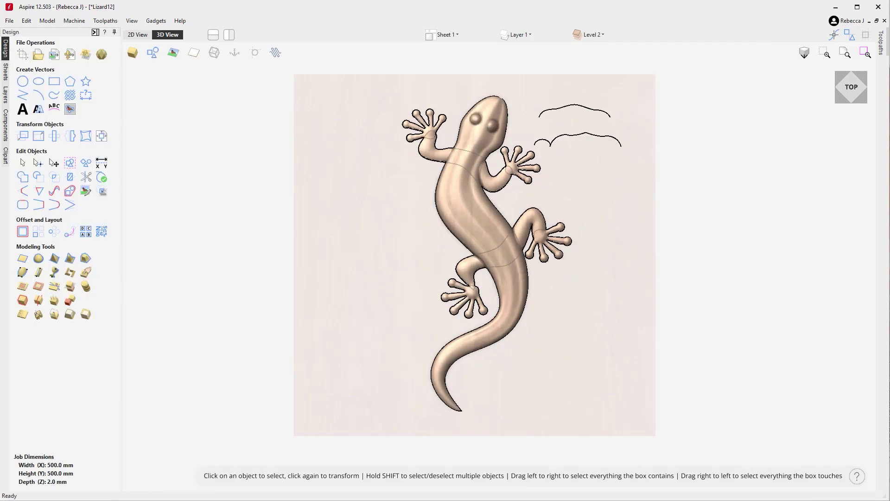
click(55, 54)
click(277, 336)
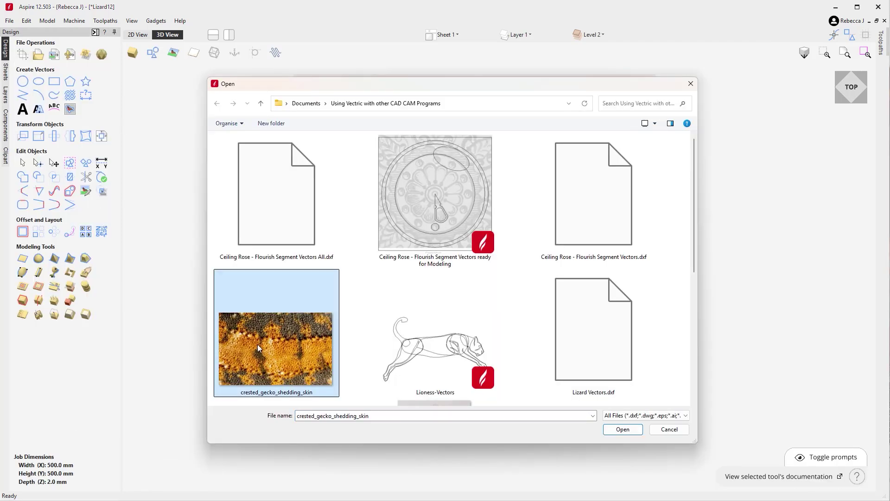
click(628, 430)
click(635, 189)
drag(475, 129, 339, 255)
alt+drag(602, 64, 584, 85)
click(173, 52)
drag(598, 409, 617, 394)
Step: Sink the skin texture relief so the lizard shows through, inspect it, and start a new job
double_click(524, 259)
mouse_move(591, 204)
drag(592, 204, 592, 209)
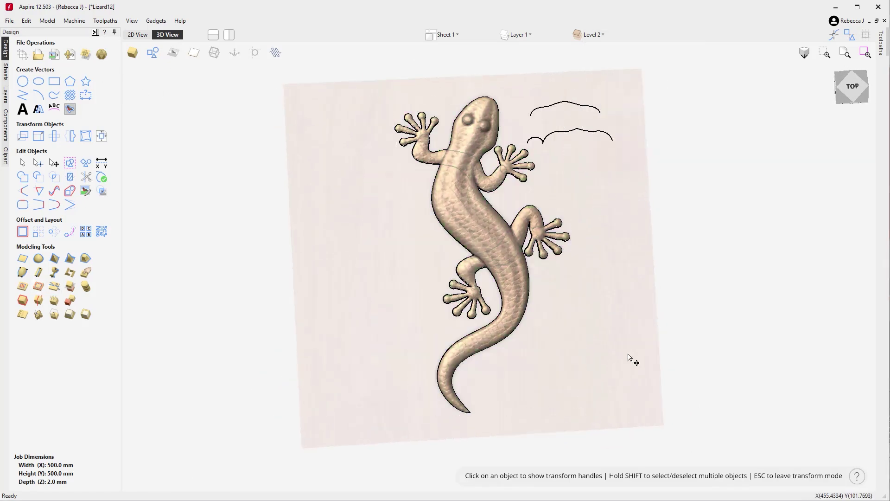
drag(630, 358, 649, 360)
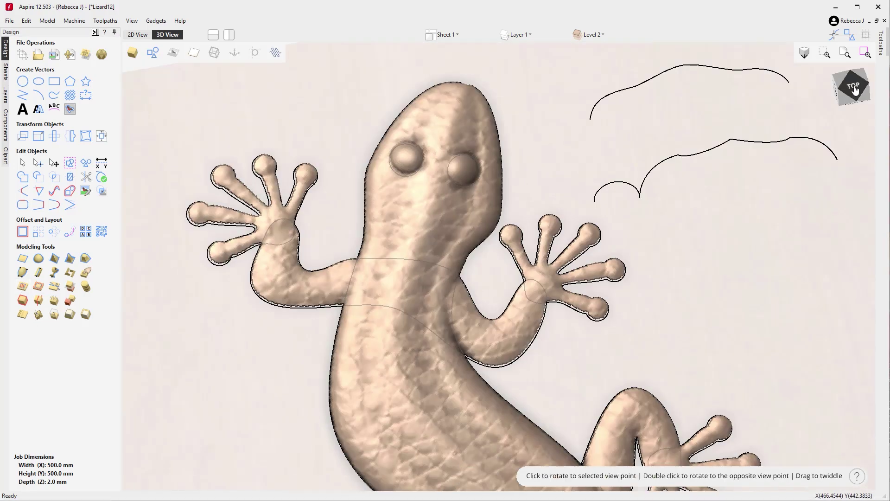
click(854, 88)
drag(445, 259, 471, 239)
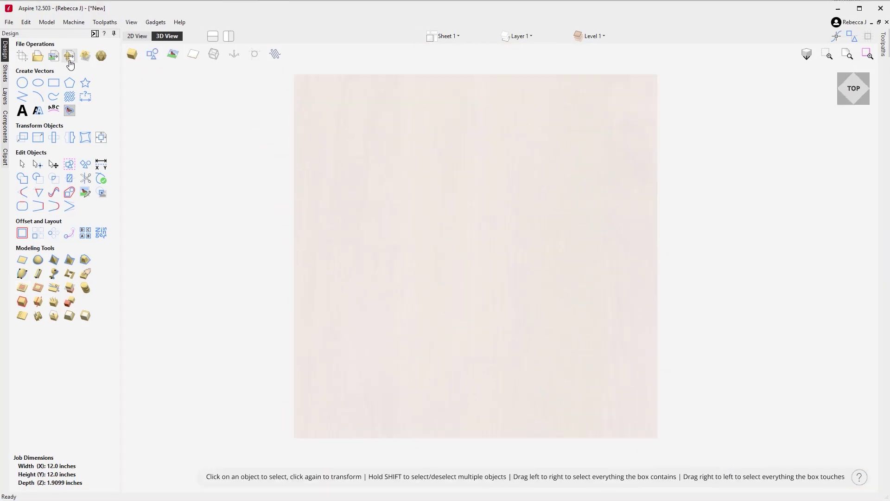
click(70, 57)
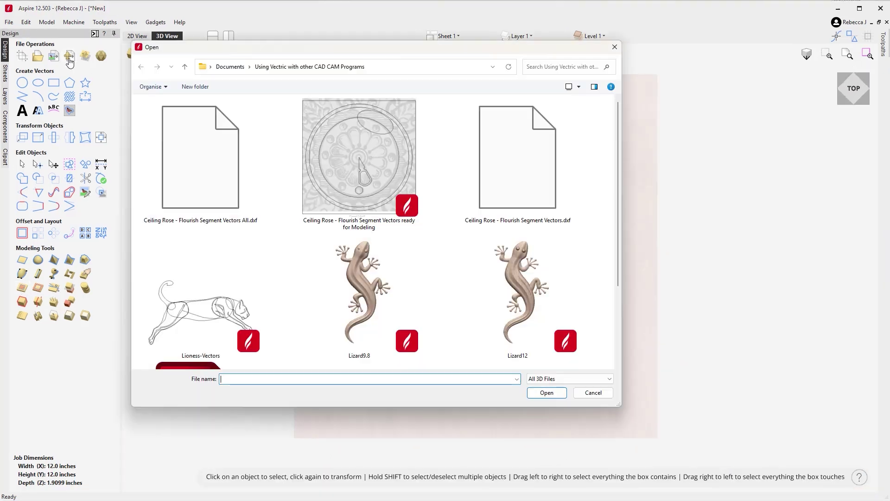
Step: Import the porsche STL at 12 inches wide with Front orientation, then position it
click(610, 379)
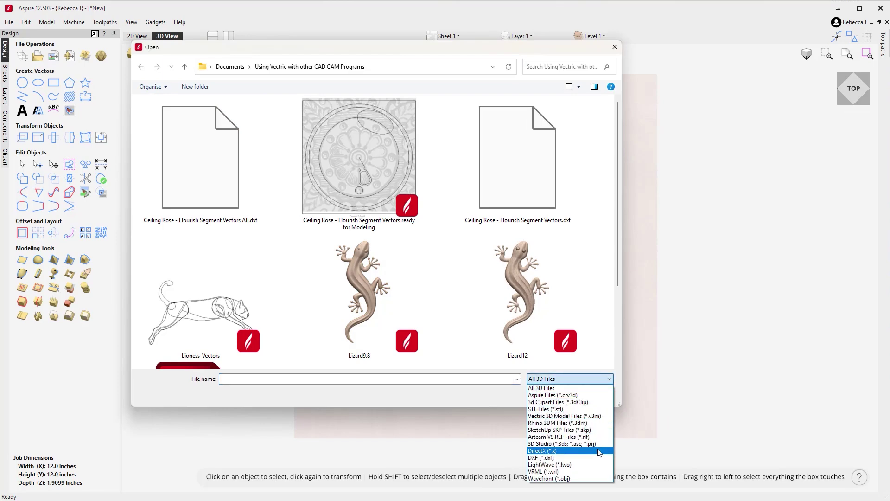
click(574, 422)
click(207, 171)
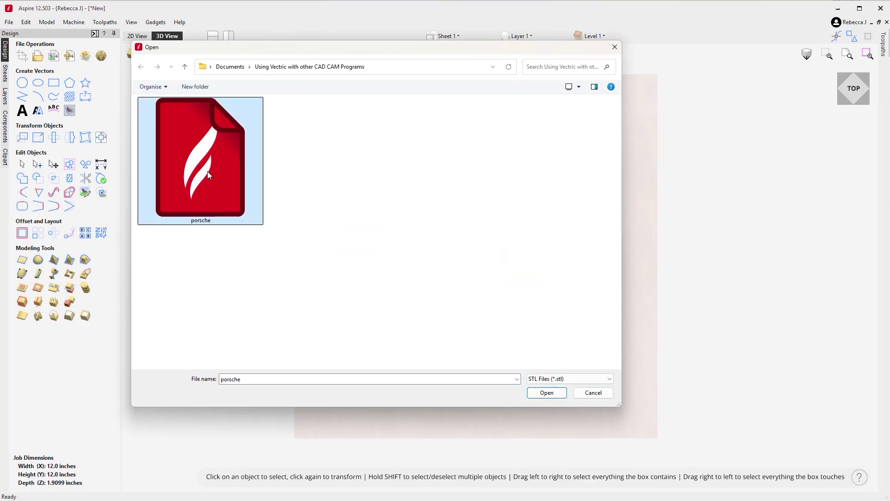
click(538, 393)
drag(538, 393, 253, 174)
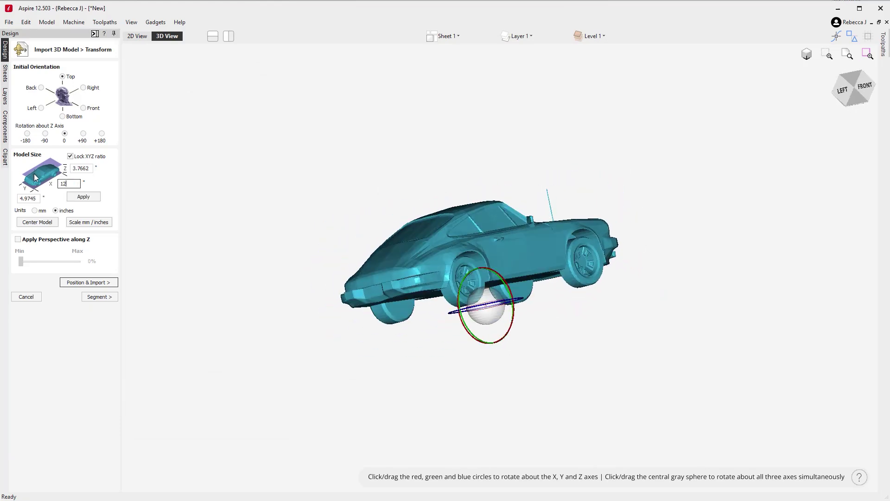
click(85, 199)
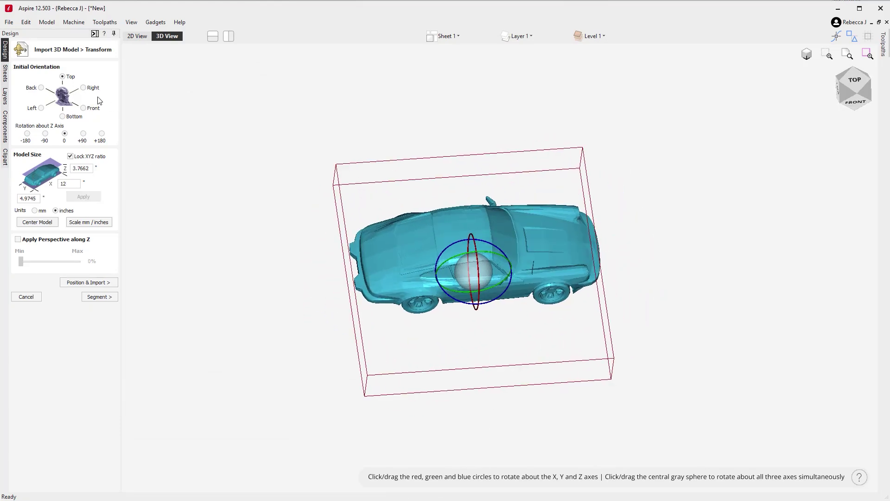
click(83, 88)
click(83, 108)
drag(400, 317, 194, 274)
click(93, 283)
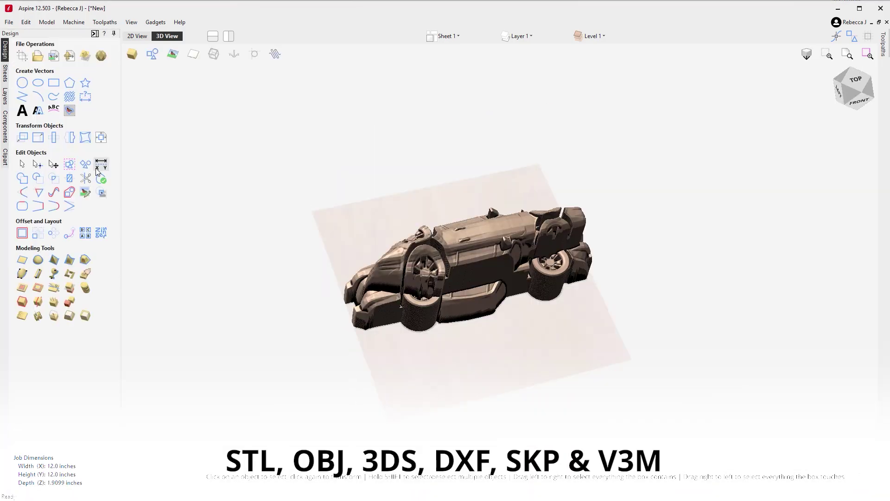
Step: Lower the upright car's height to 1.9121 and the upside-down car's base to -0.6673
click(484, 227)
click(491, 237)
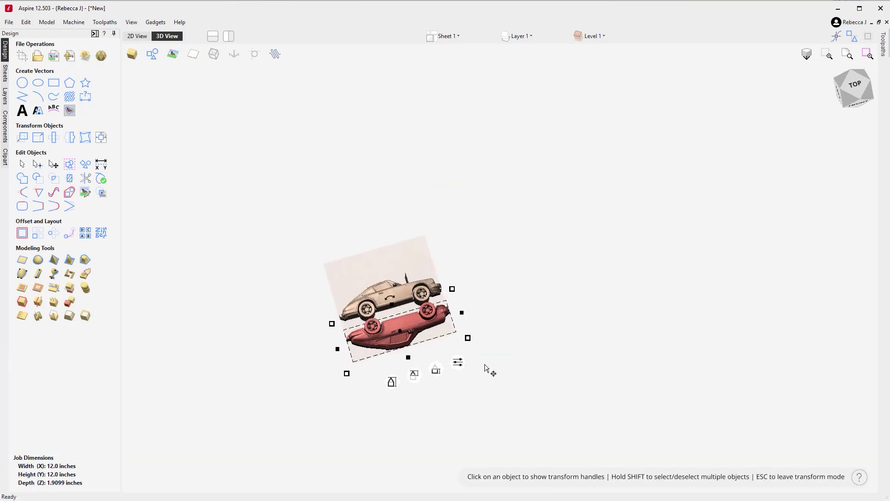
drag(484, 367, 482, 384)
scroll(383, 321, up, 5)
click(852, 89)
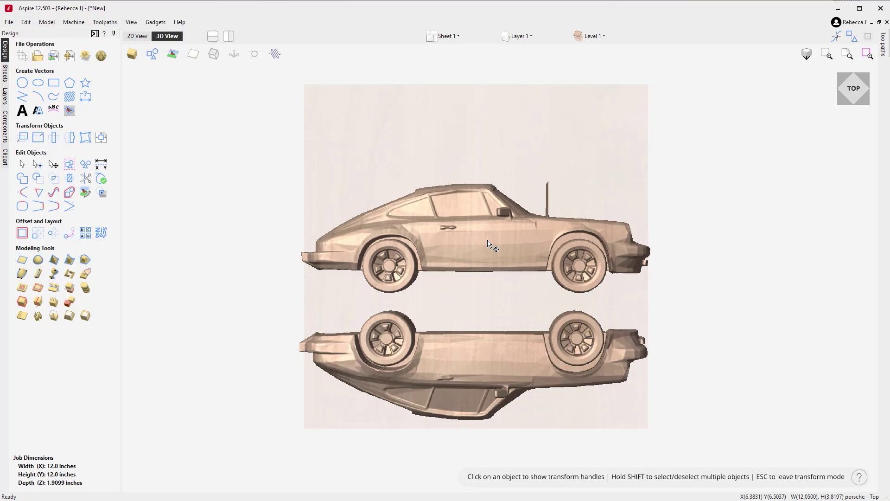
click(487, 213)
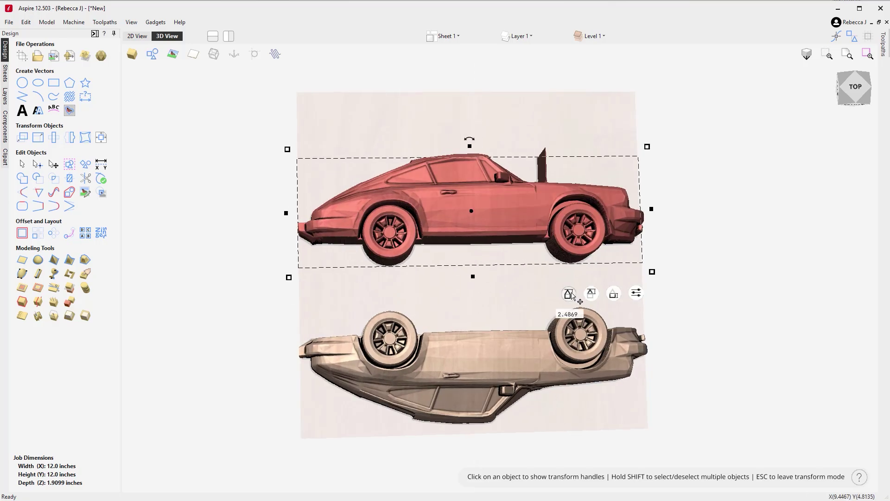
drag(572, 296, 551, 311)
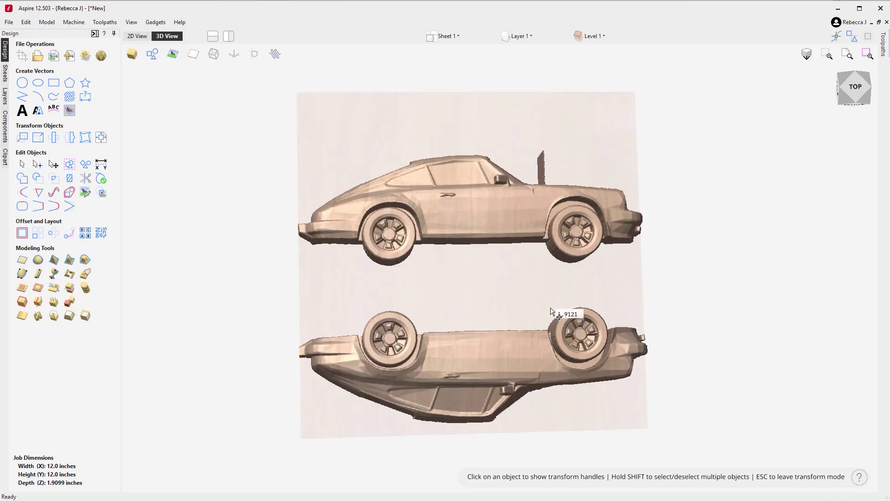
click(532, 368)
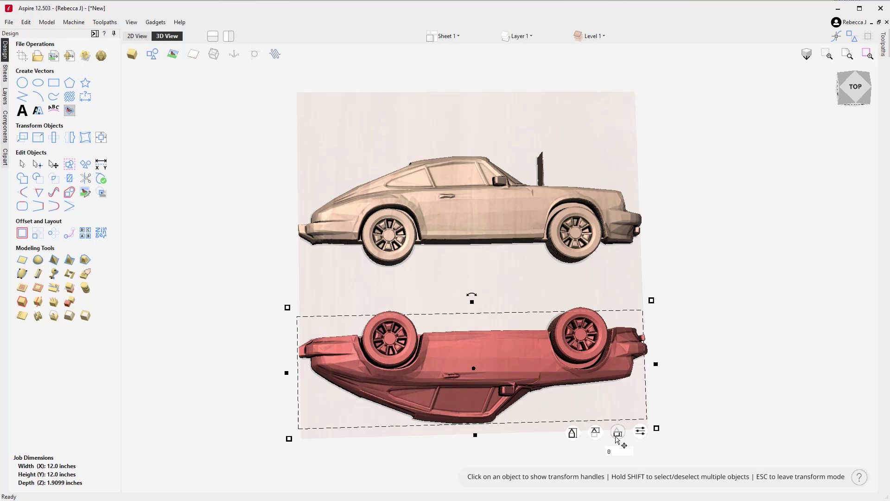
drag(616, 437, 608, 457)
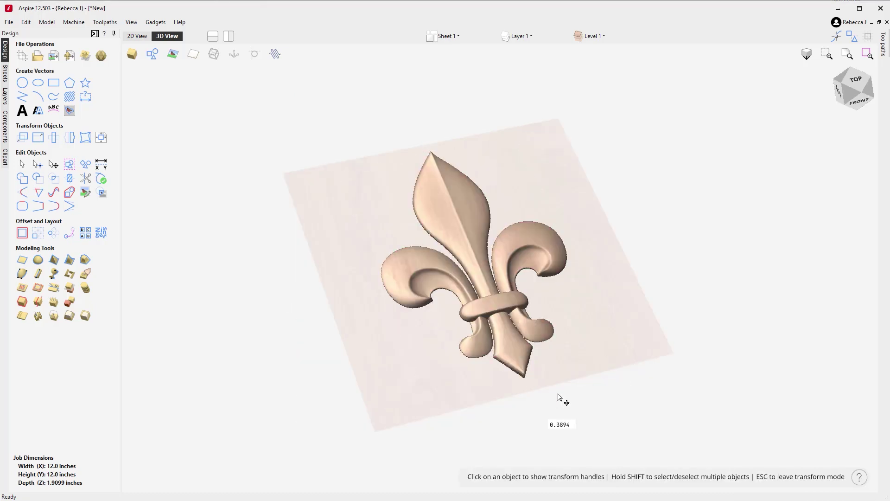
Step: Raise the fleur-de-lis relief and triangulate it for STL with an inverted-front closed back
drag(559, 398, 558, 394)
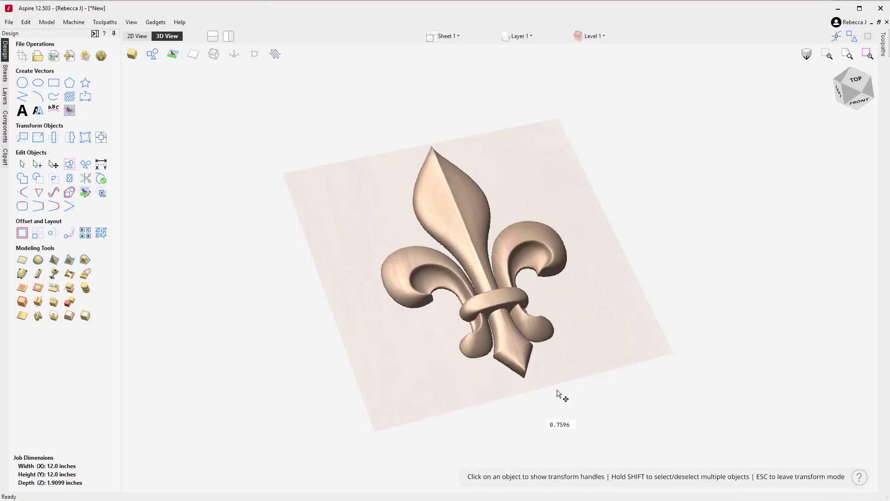
click(100, 56)
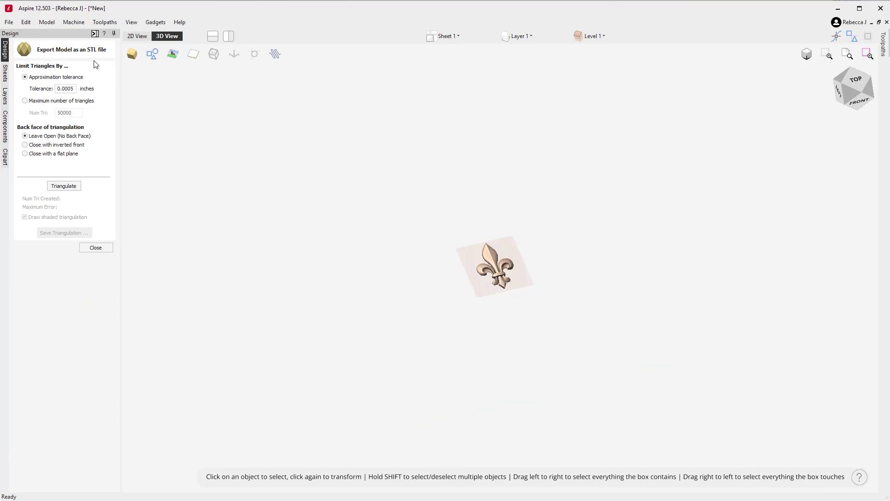
click(63, 185)
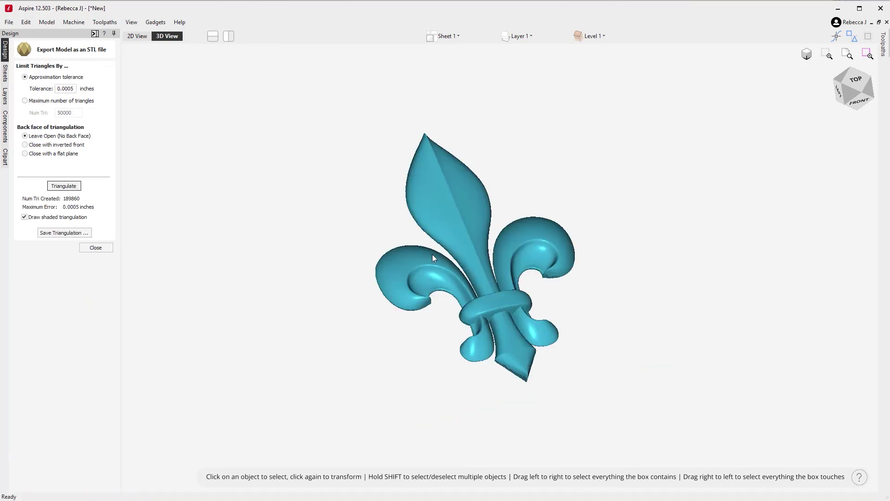
drag(432, 254, 174, 218)
click(64, 145)
click(64, 186)
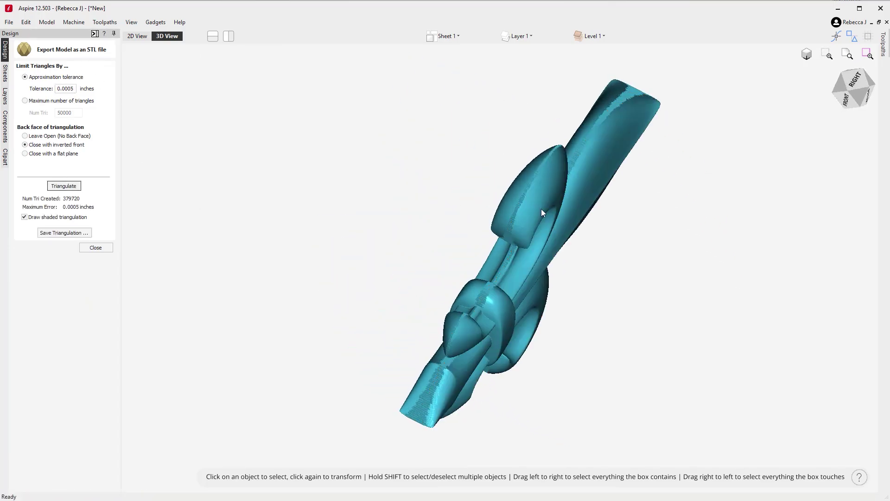
Step: Re-triangulate with the back closed by a flat plane and save the triangulation as STL
drag(543, 212, 464, 241)
click(72, 156)
drag(708, 209, 577, 265)
click(70, 190)
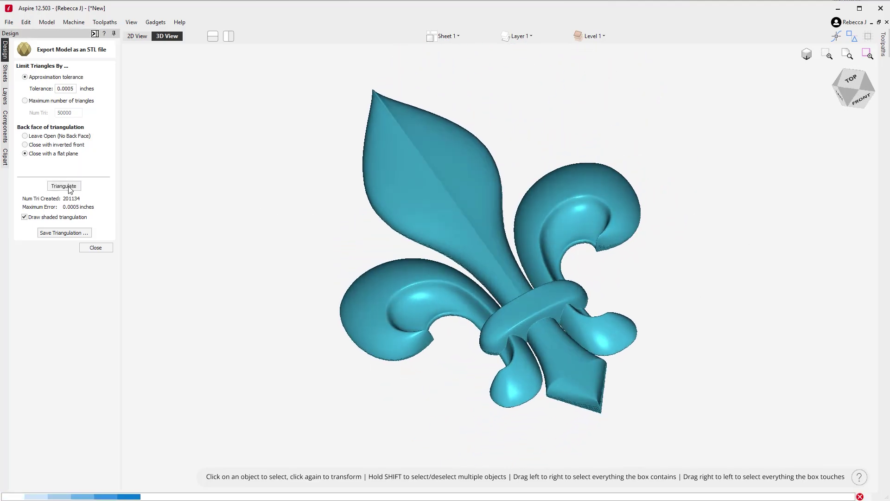
click(65, 233)
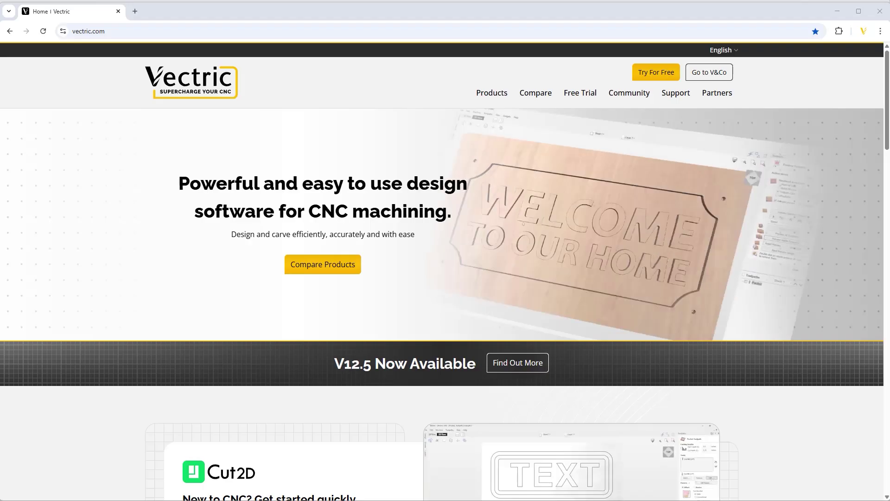
Step: Go from Products to the Aspire Buy Now page and scroll down to Product upgrade pricing
mouse_move(497, 98)
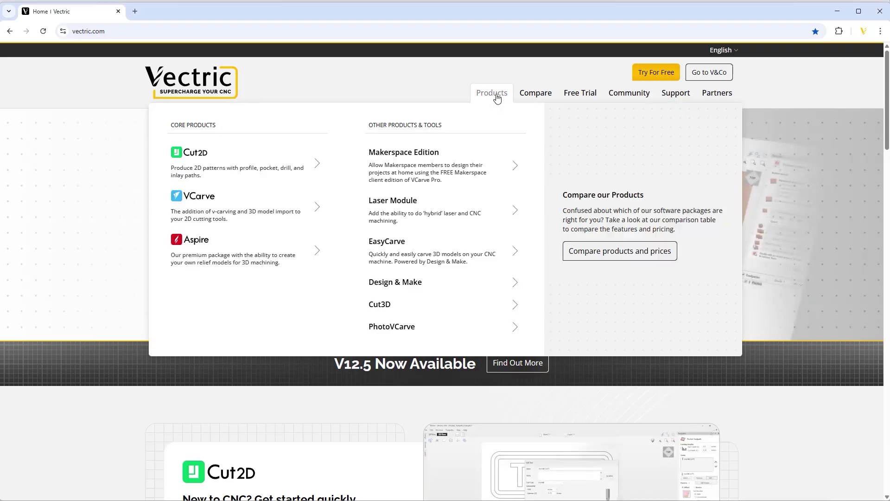
click(197, 249)
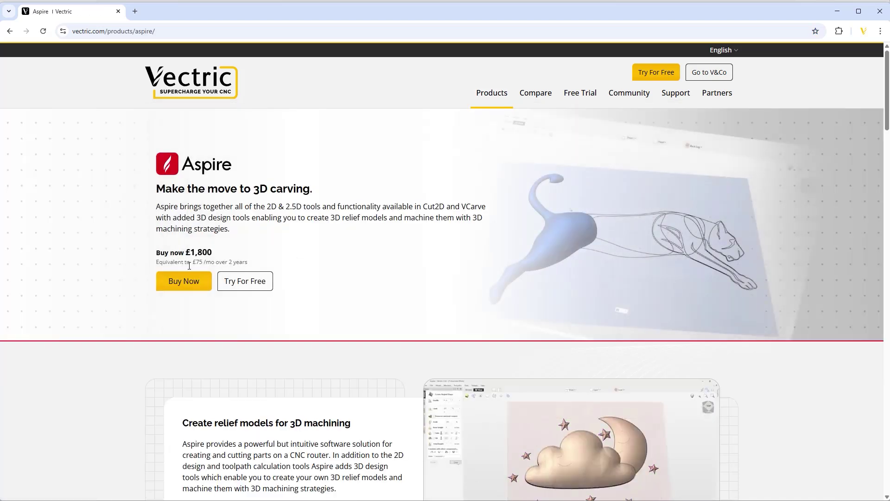
click(188, 284)
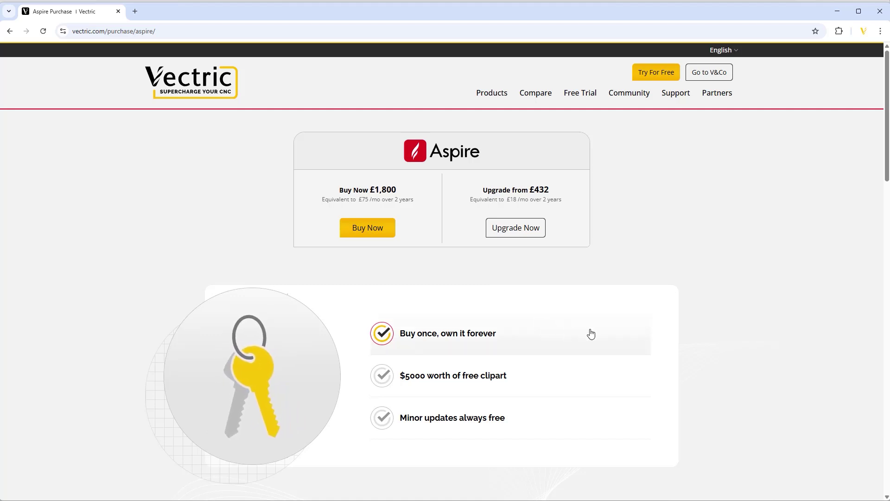
scroll(729, 358, down, 1)
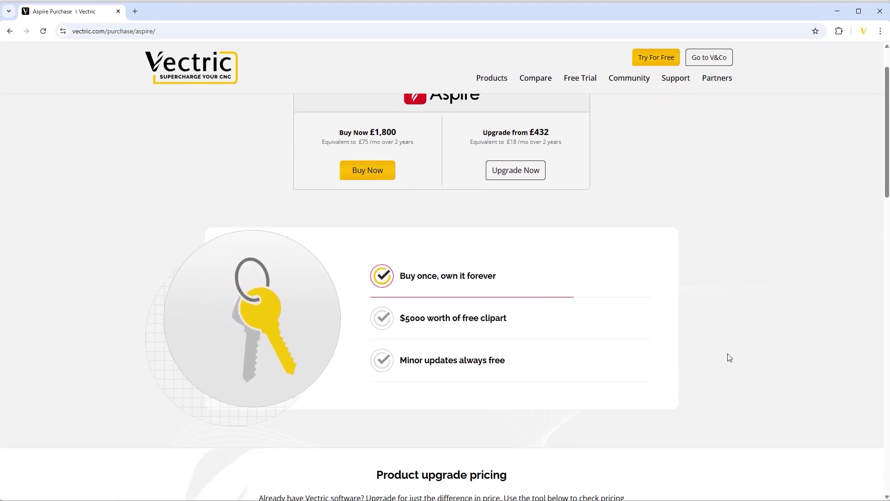
scroll(730, 357, down, 7)
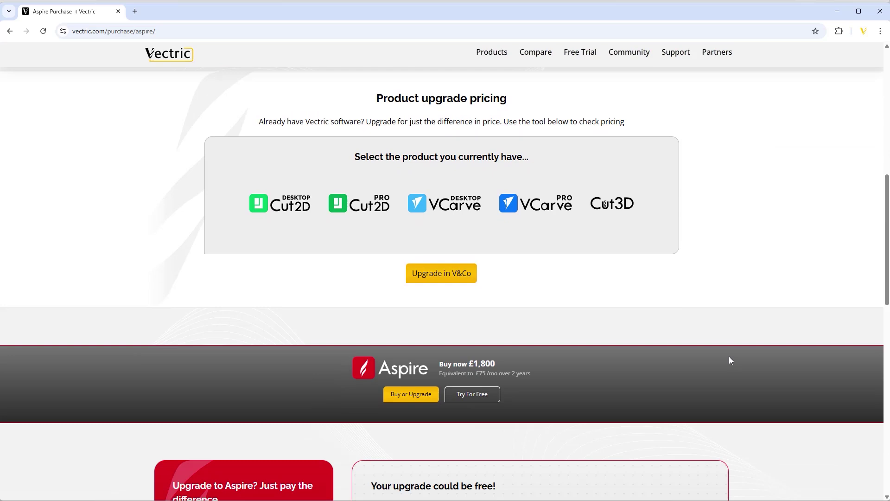
scroll(731, 361, down, 5)
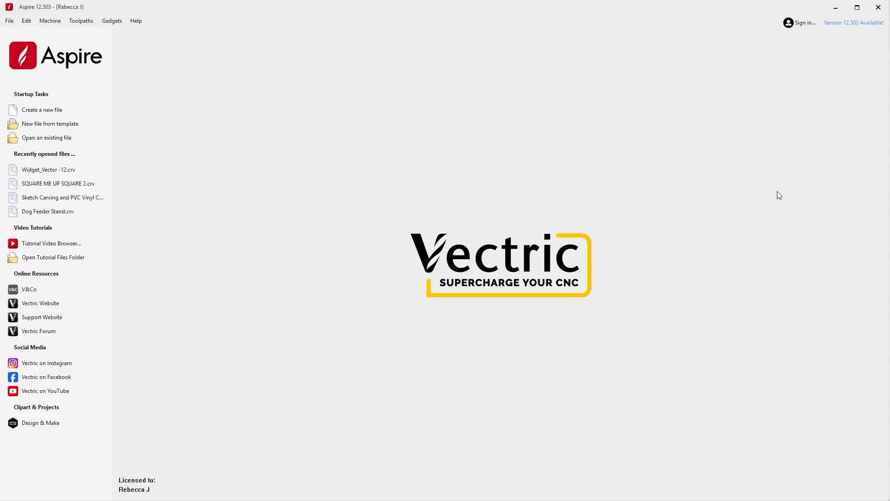
Step: Open the V&Co customer portal from the start screen and choose Download Now
click(861, 23)
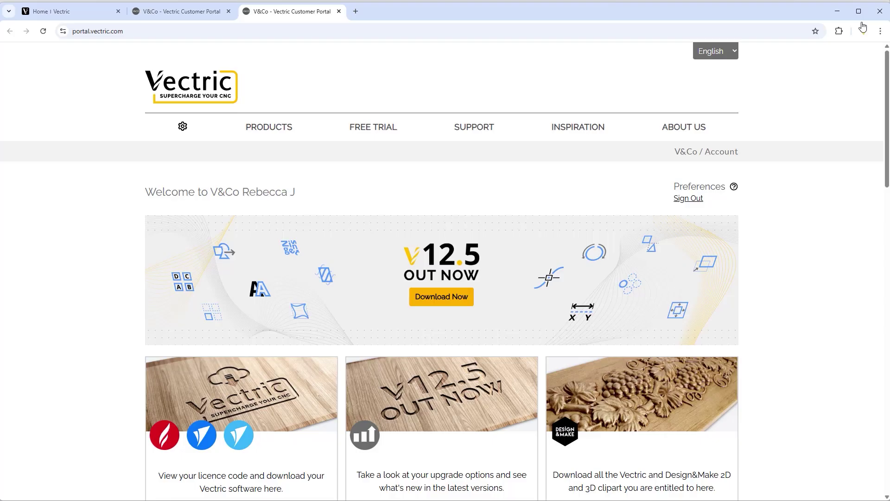
click(444, 299)
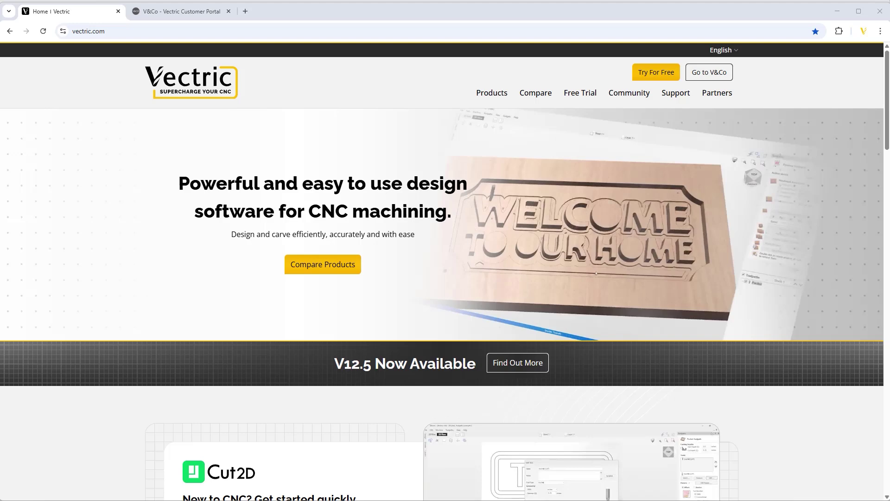
Step: Open the Welcome Sign project from Community > Free CNC Projects
mouse_move(628, 97)
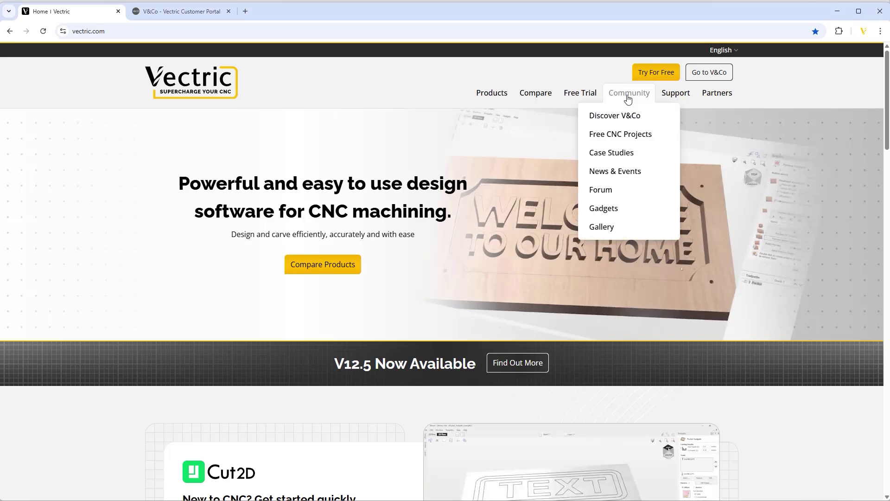
click(637, 134)
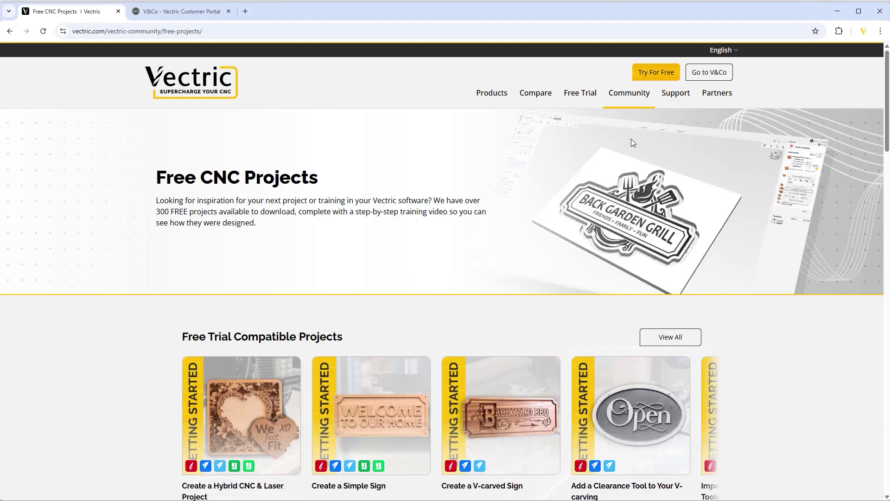
scroll(642, 194, down, 4)
scroll(581, 272, down, 3)
click(240, 331)
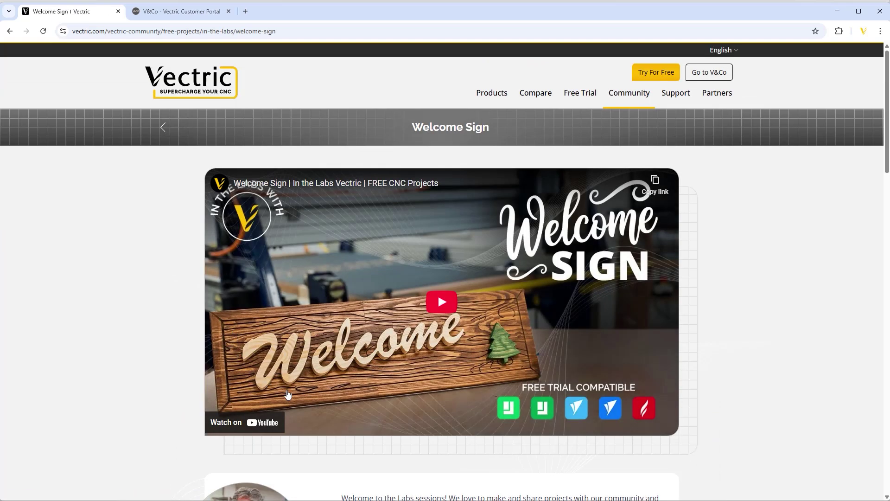
Step: Download the Welcome Sign project files
scroll(786, 383, down, 3)
scroll(787, 384, down, 3)
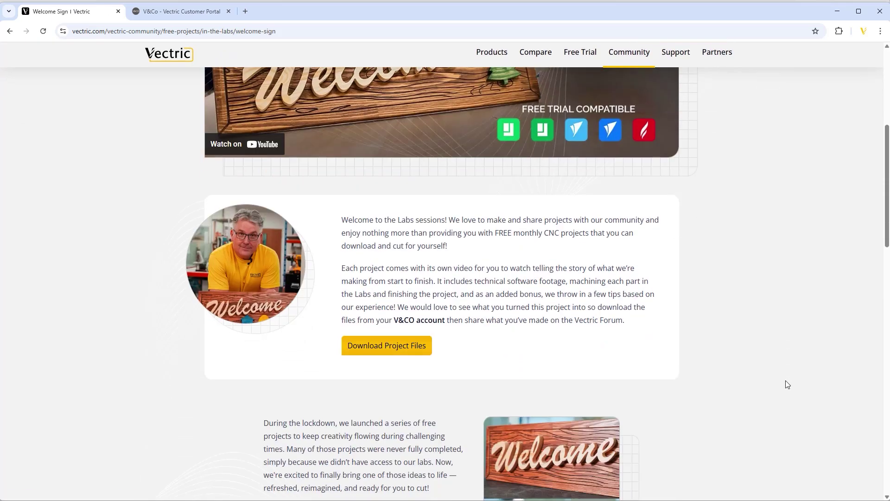
click(385, 349)
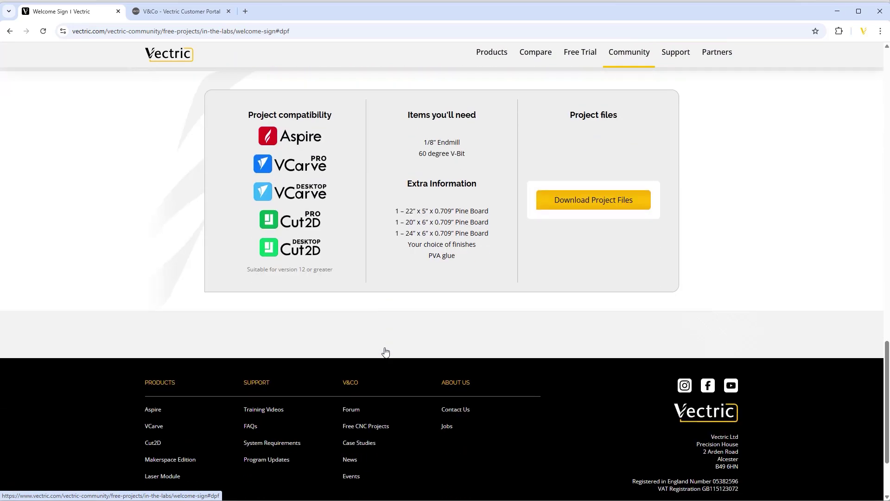
click(594, 200)
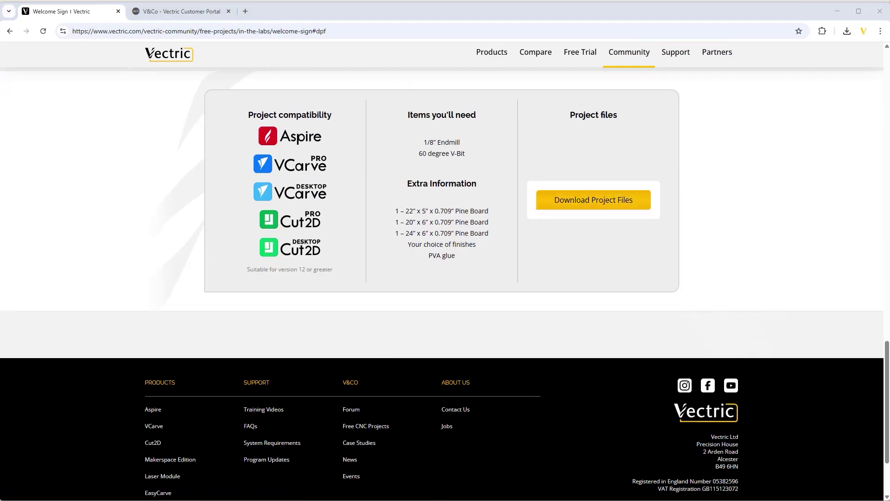
Step: Open the '3D Cabinet Door Panel' topic in the Aspire - General forum
mouse_move(633, 59)
click(613, 150)
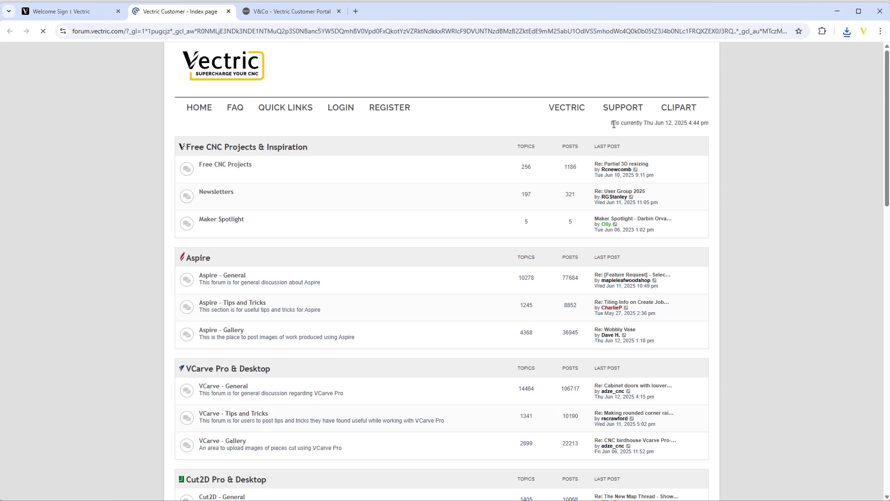
click(230, 278)
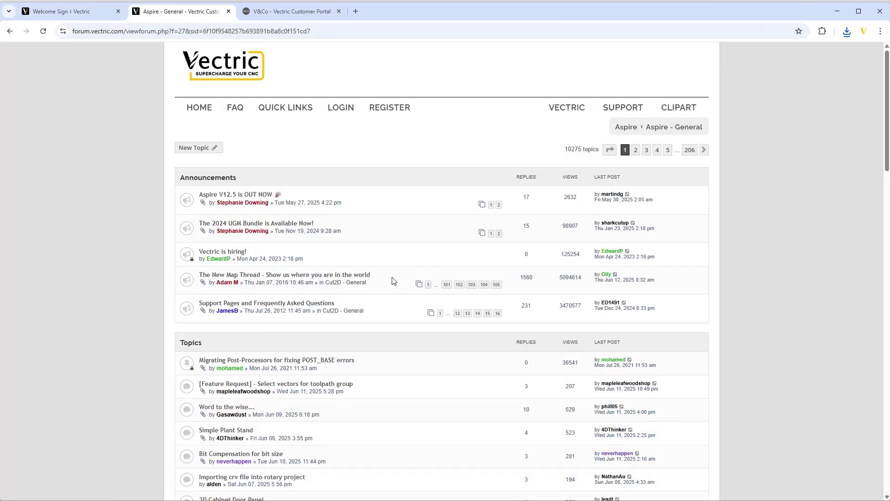
scroll(392, 280, down, 5)
click(258, 271)
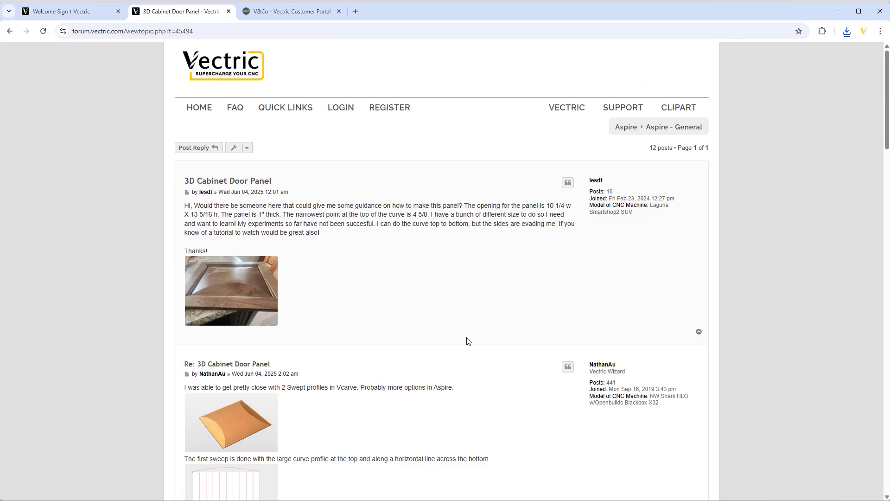
scroll(467, 342, down, 8)
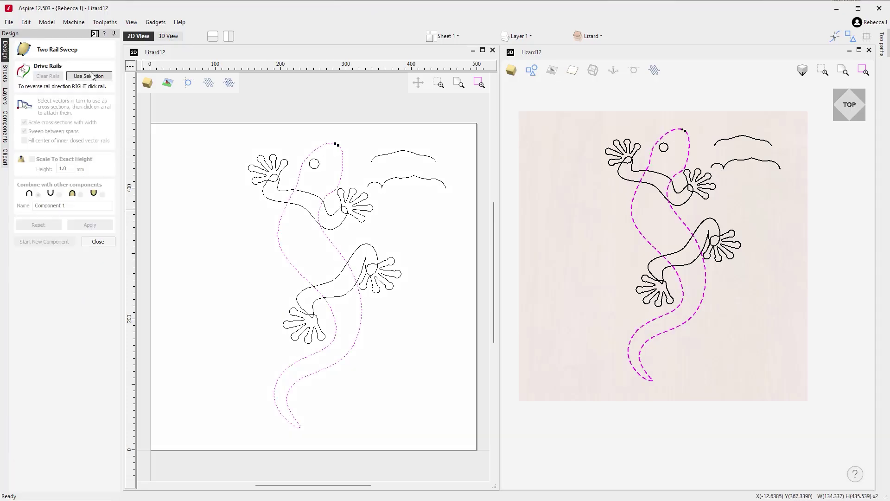
Step: Sweep the lizard body between its two rails with Two Rail Sweep
click(411, 156)
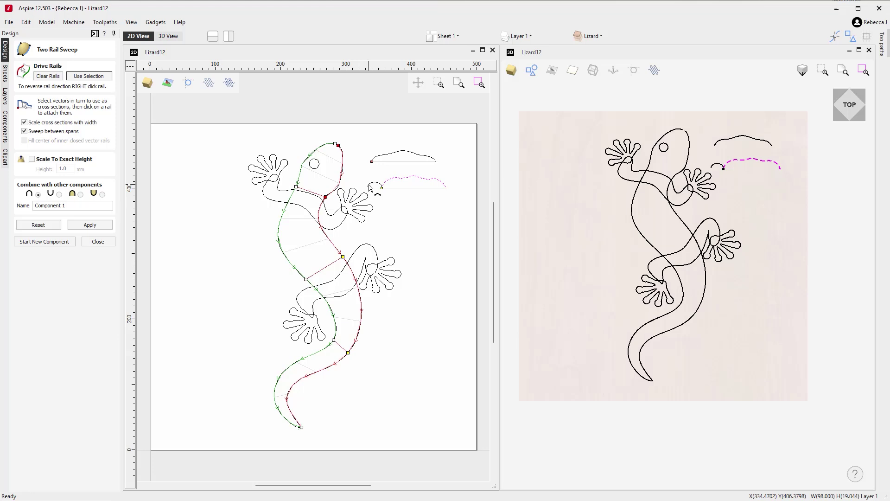
click(89, 224)
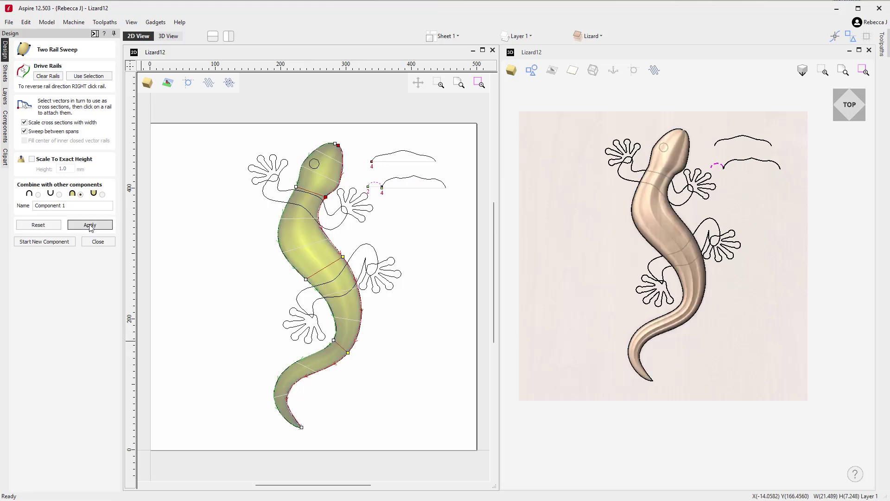
click(102, 244)
drag(516, 371, 506, 379)
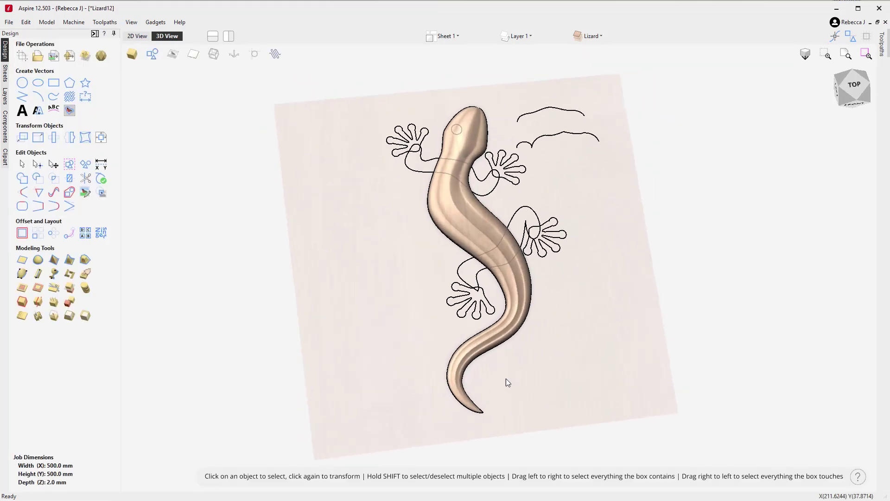
Step: Round the legs and feet: front legs 37.1, hind legs 11.7, hind foot 43.9, left hind foot 8.7
click(40, 260)
click(43, 252)
drag(529, 183, 536, 156)
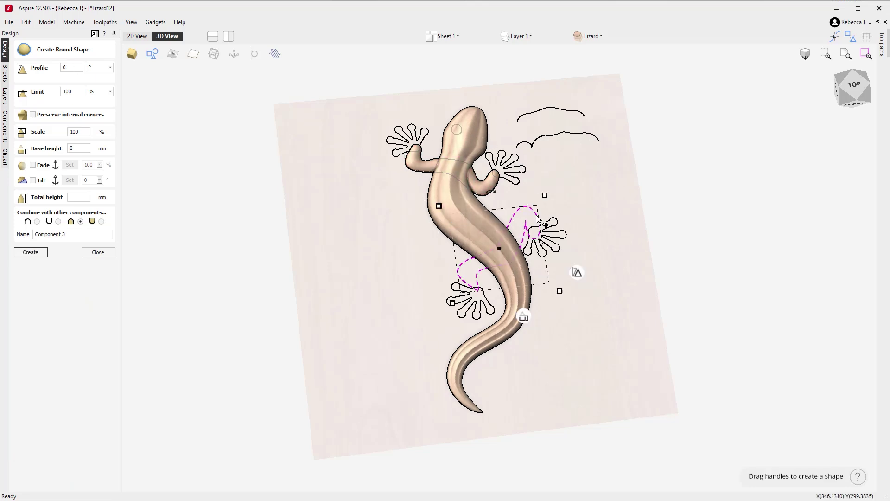
drag(576, 271, 577, 231)
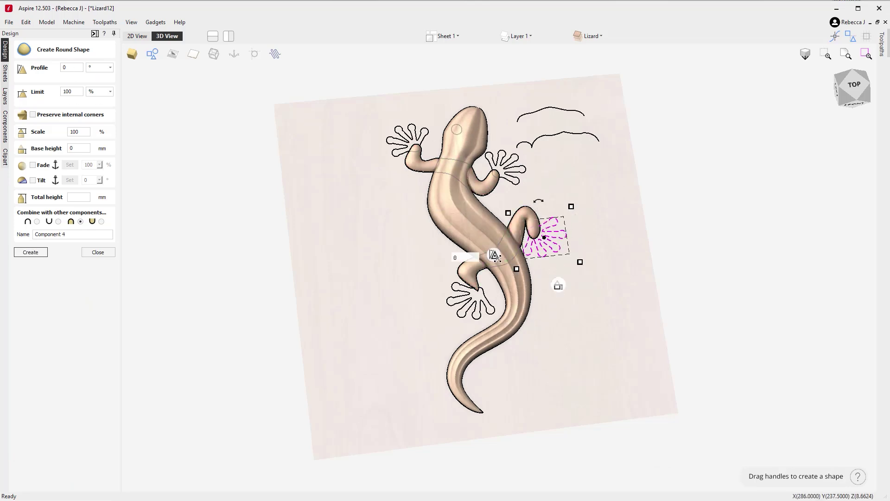
drag(494, 254, 496, 236)
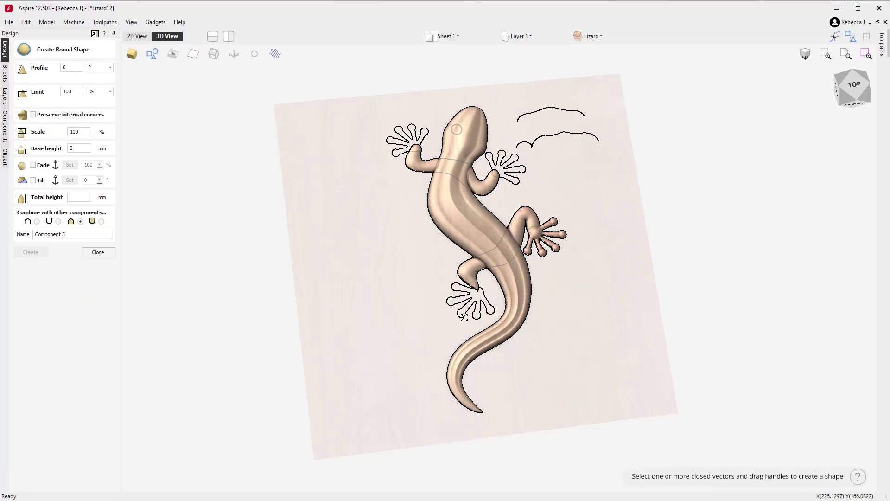
click(463, 317)
drag(529, 307, 528, 290)
Step: Round the front hand to 39.6 and the upper-left toes, then view the component list
click(519, 182)
drag(457, 153, 457, 126)
click(399, 154)
click(100, 252)
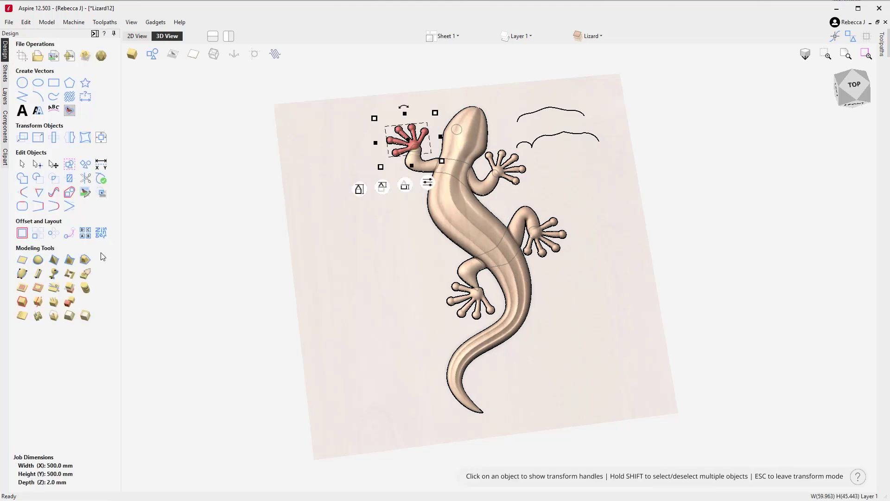
click(323, 286)
click(590, 36)
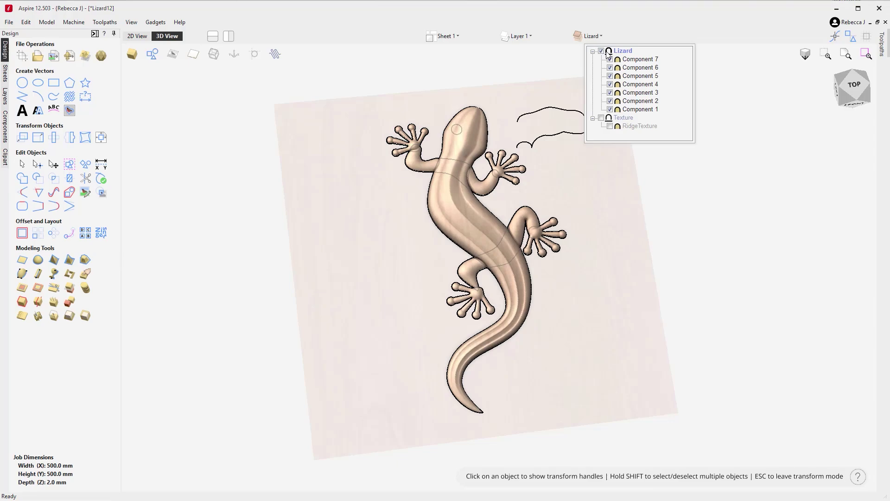